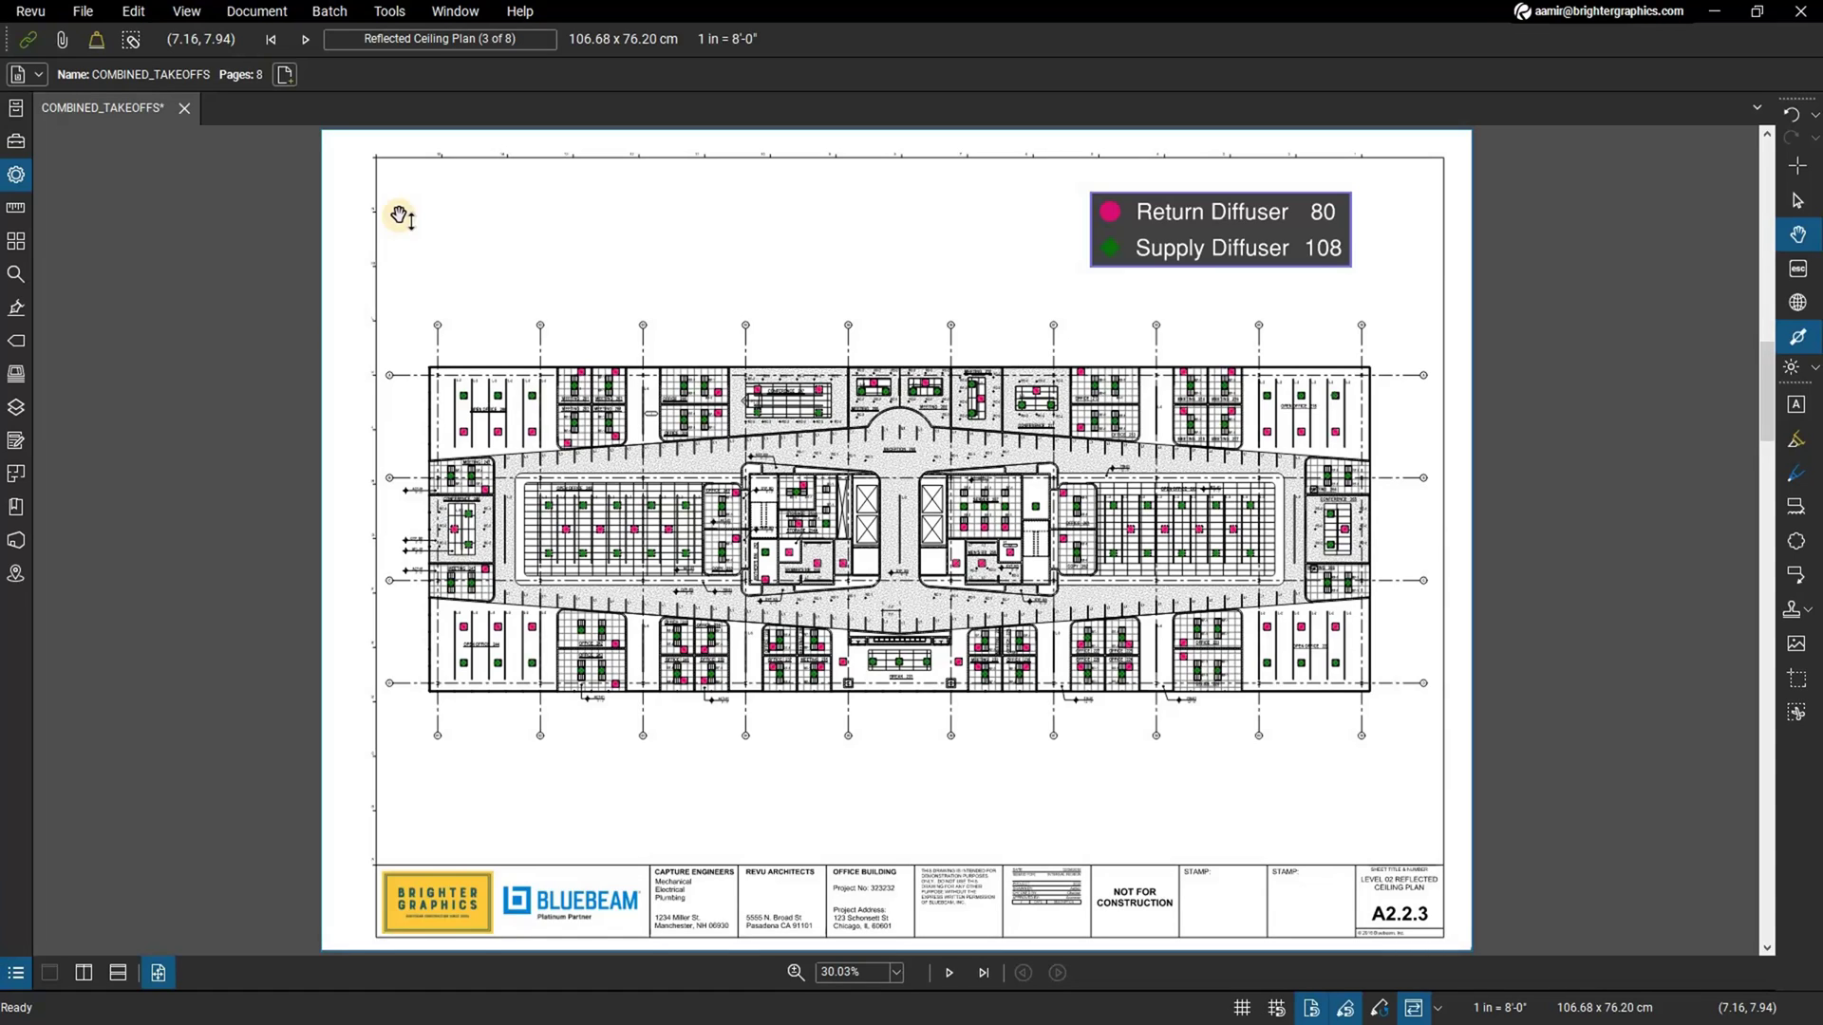
Create a new blank-template 10.16 x 2.54 cm stamp with opacity set to 30.
{"action": "left_click", "coordinate": [389, 11]}
{"action": "mouse_move", "coordinate": [413, 62]}
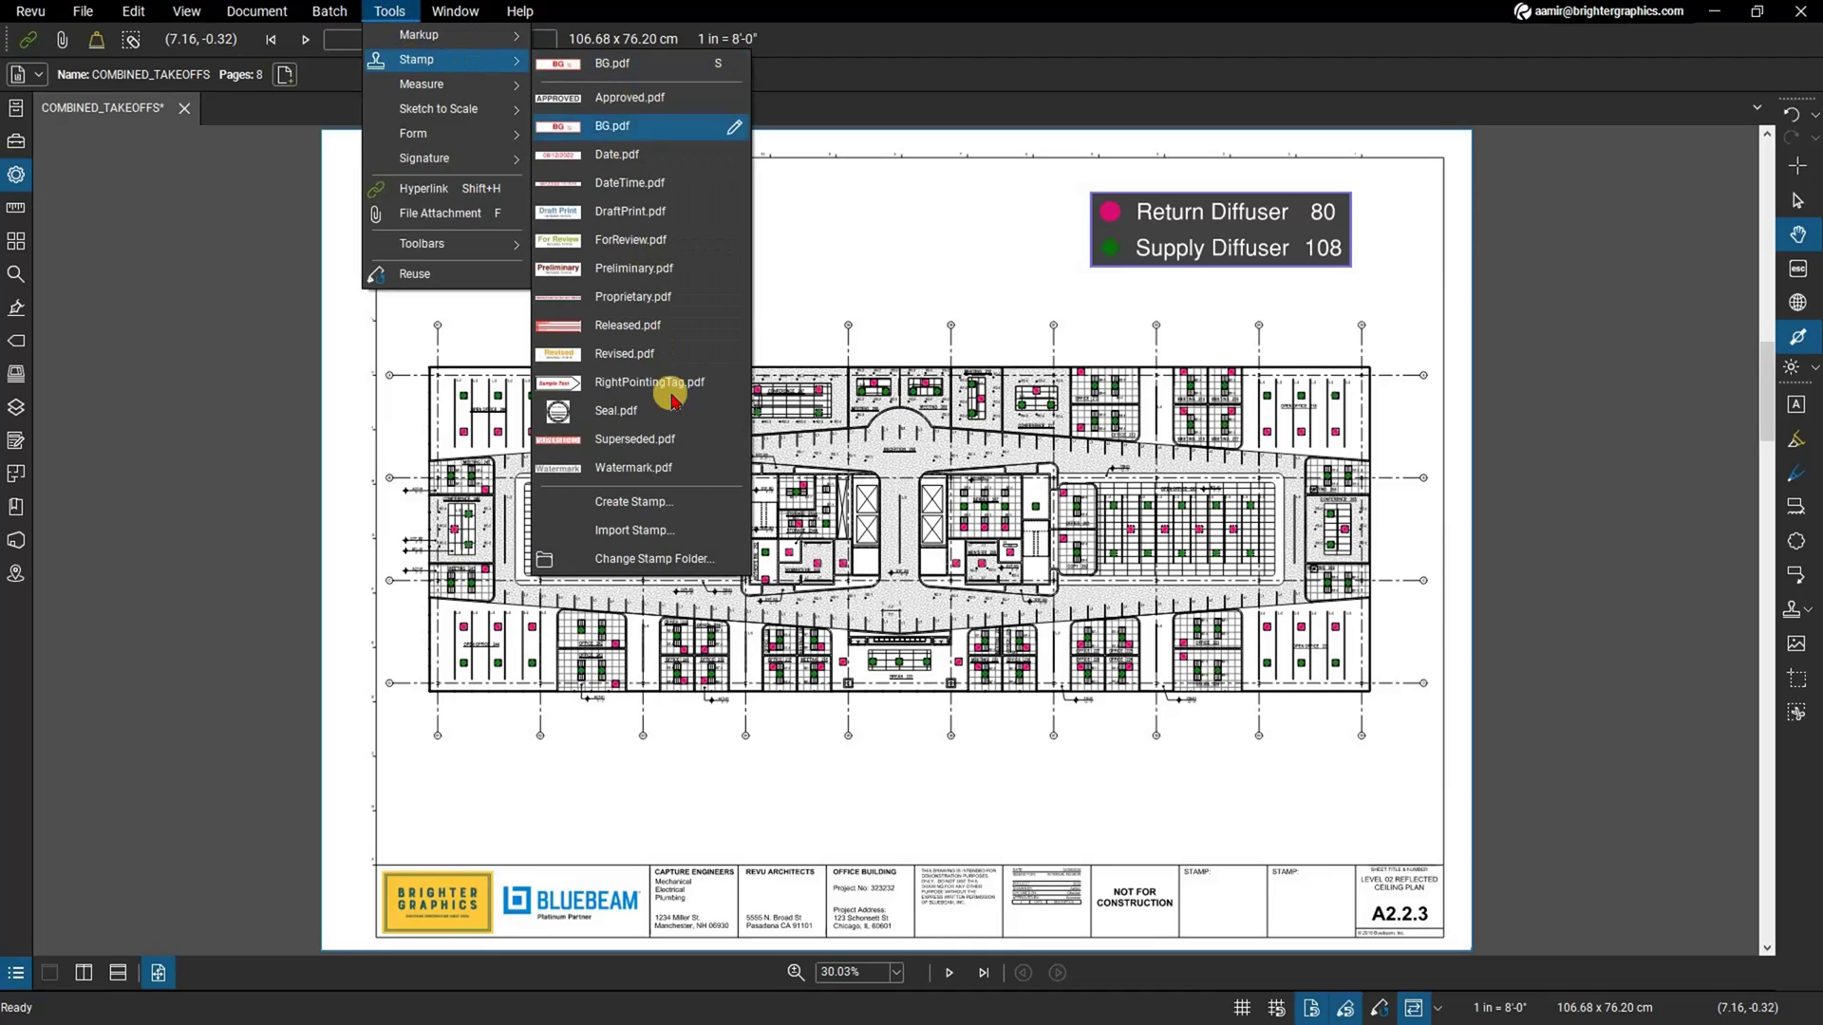
{"action": "left_click", "coordinate": [682, 500]}
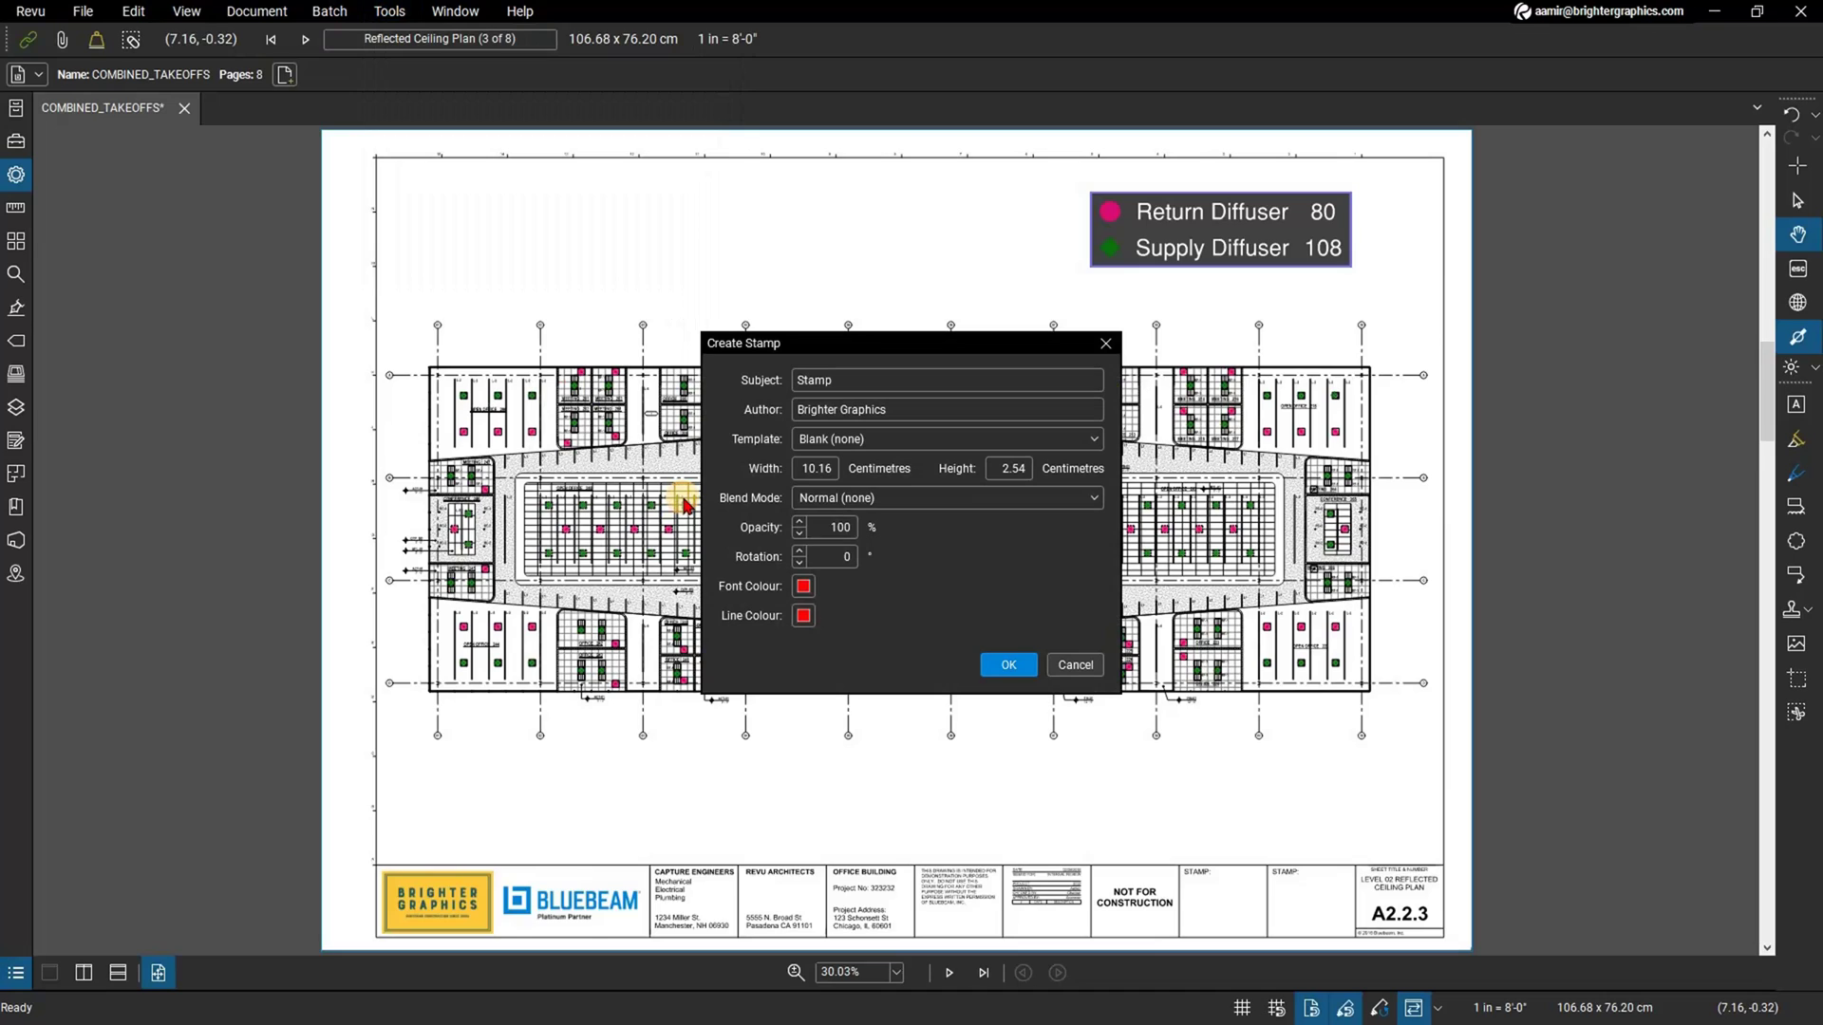
{"action": "double_click", "coordinate": [843, 528]}
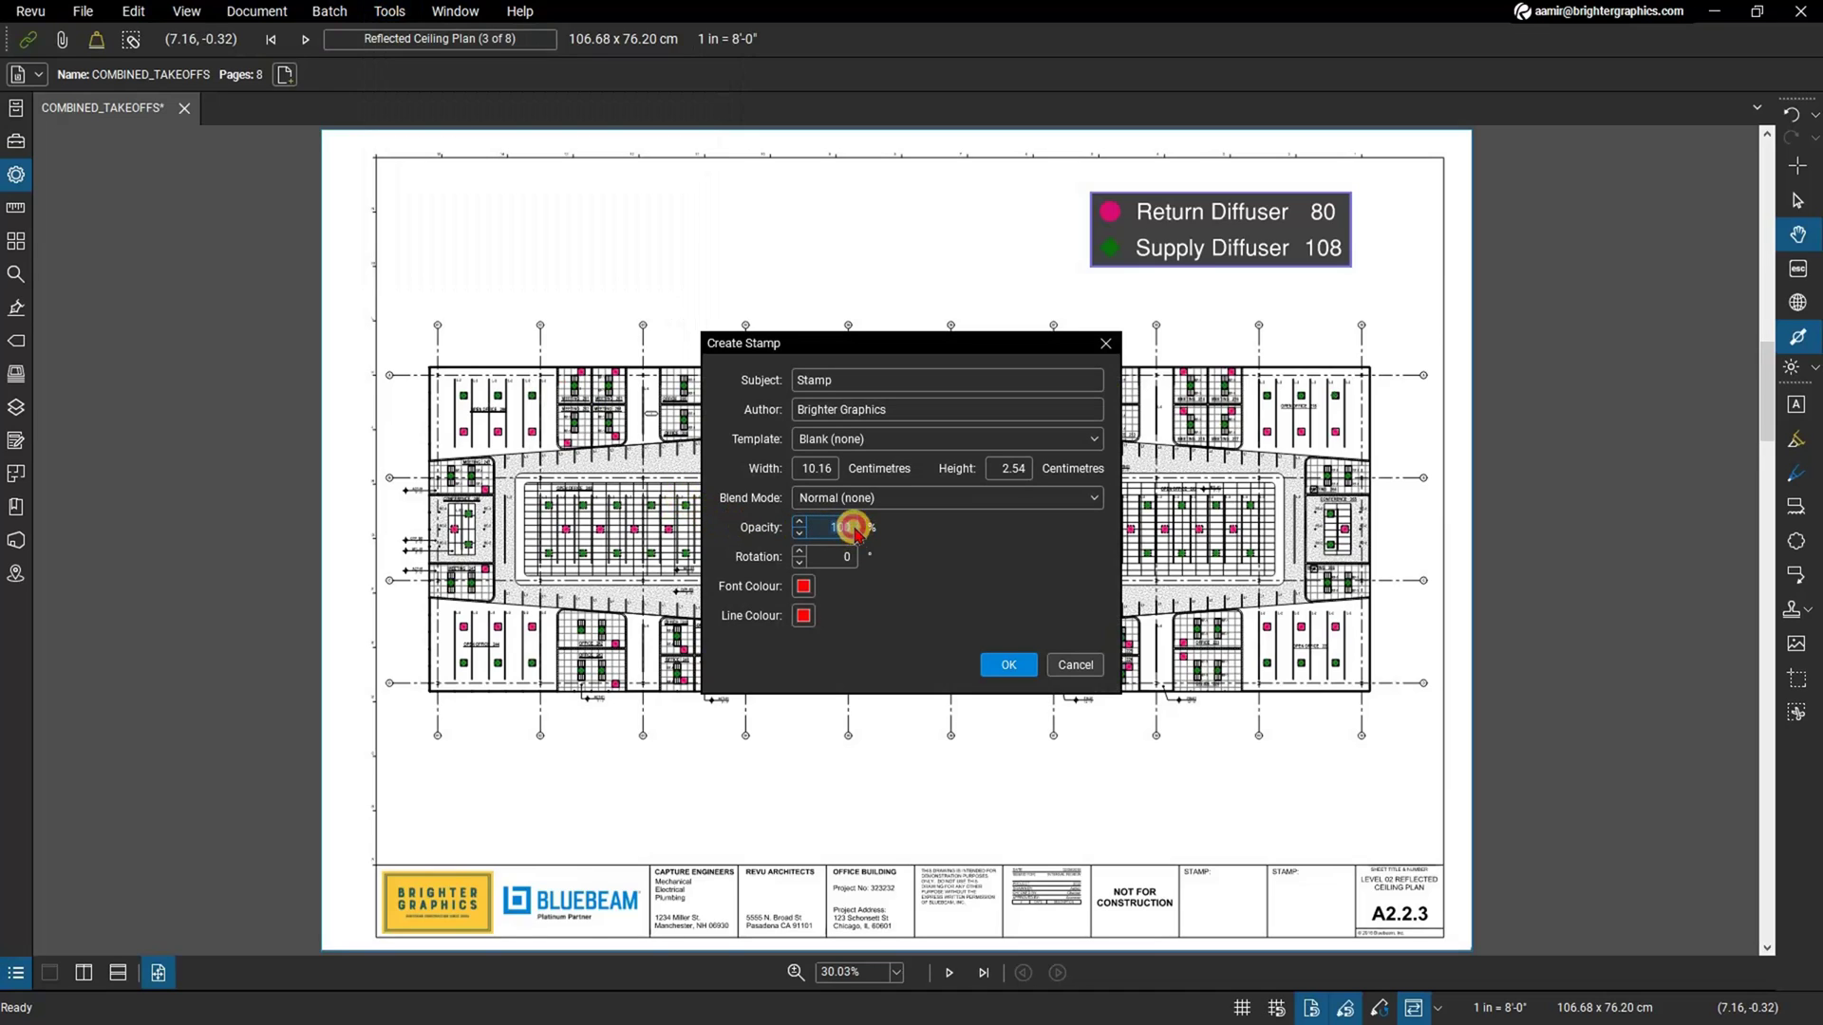
{"action": "type", "text": "30"}
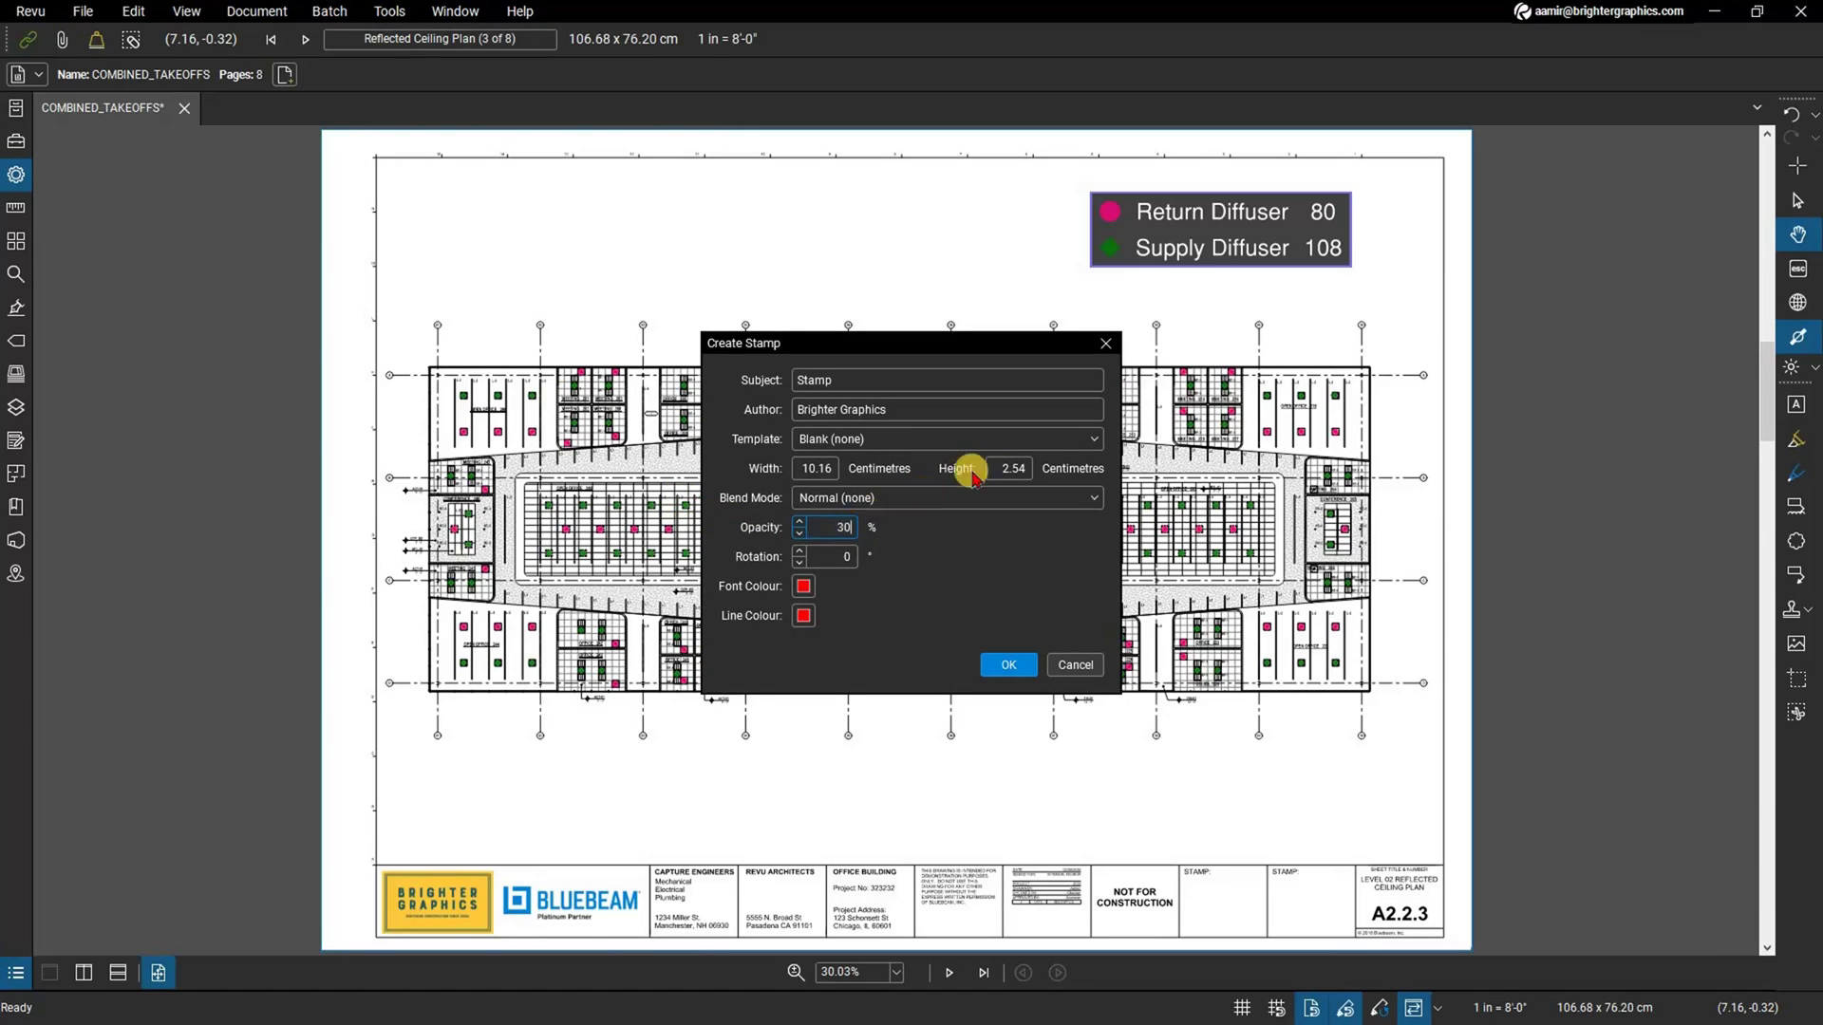
{"action": "left_click", "coordinate": [1092, 442]}
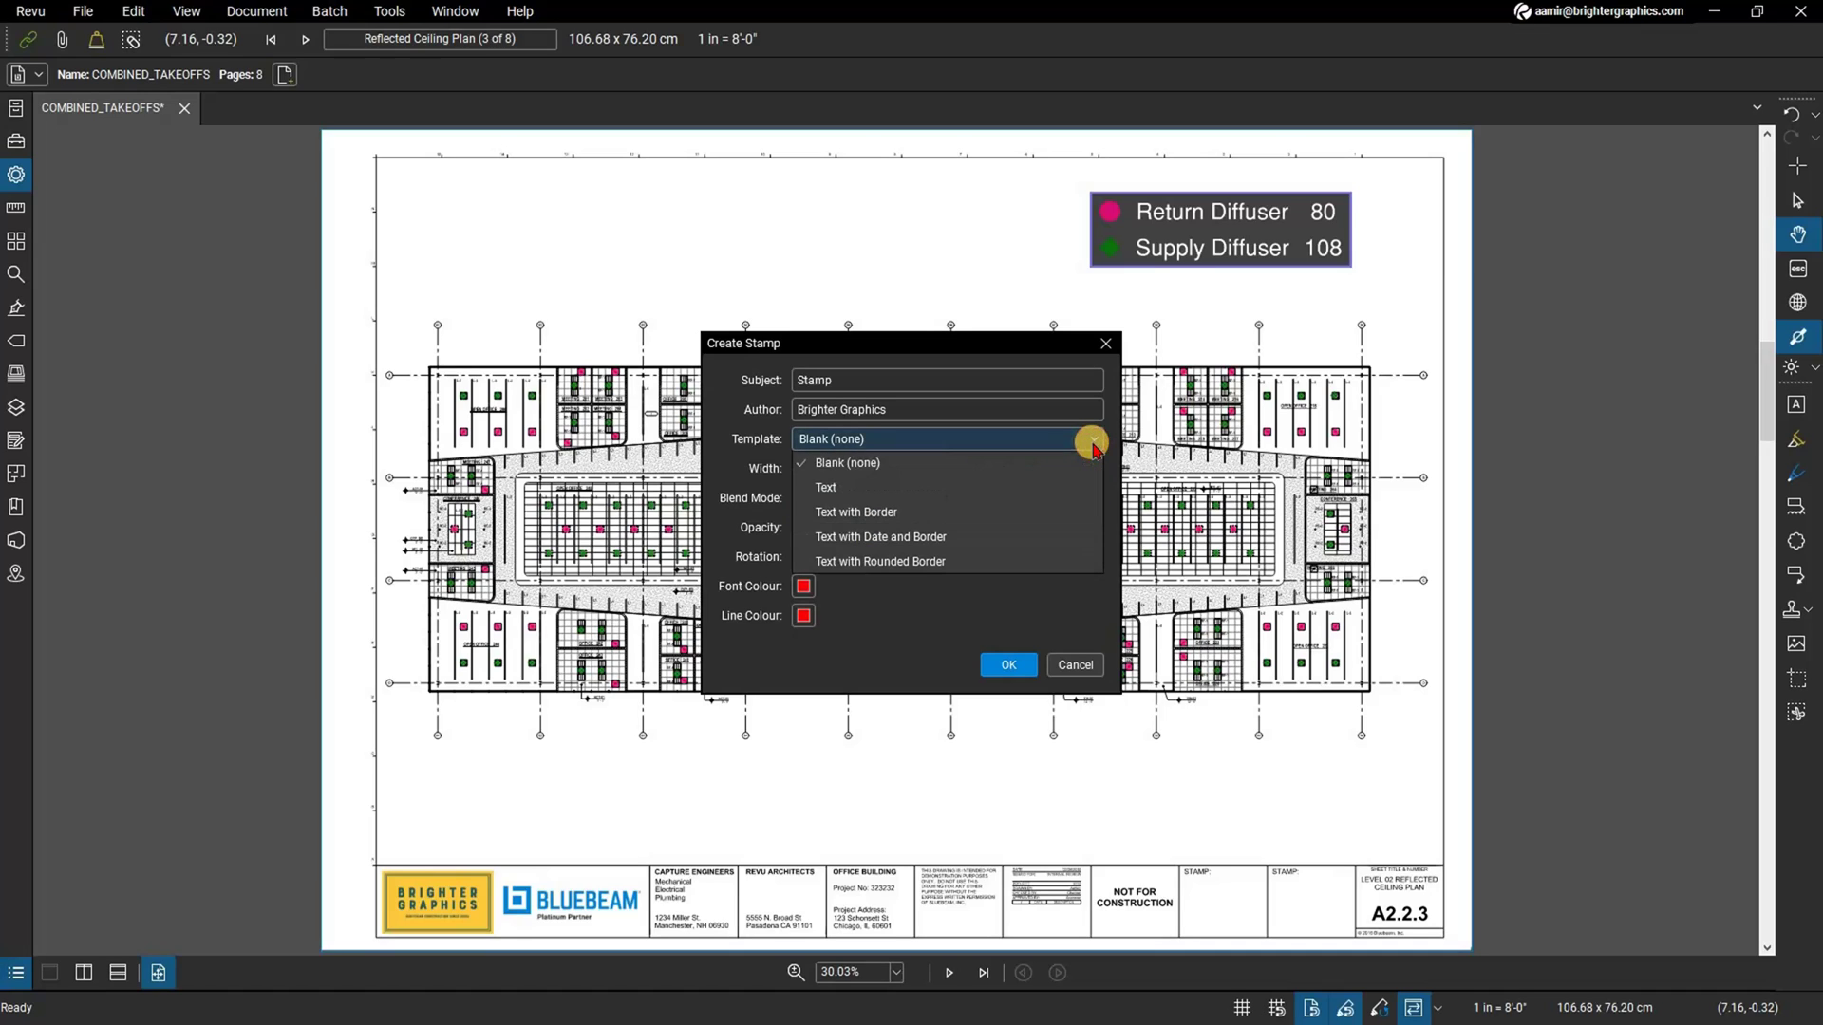
{"action": "left_click", "coordinate": [1075, 595]}
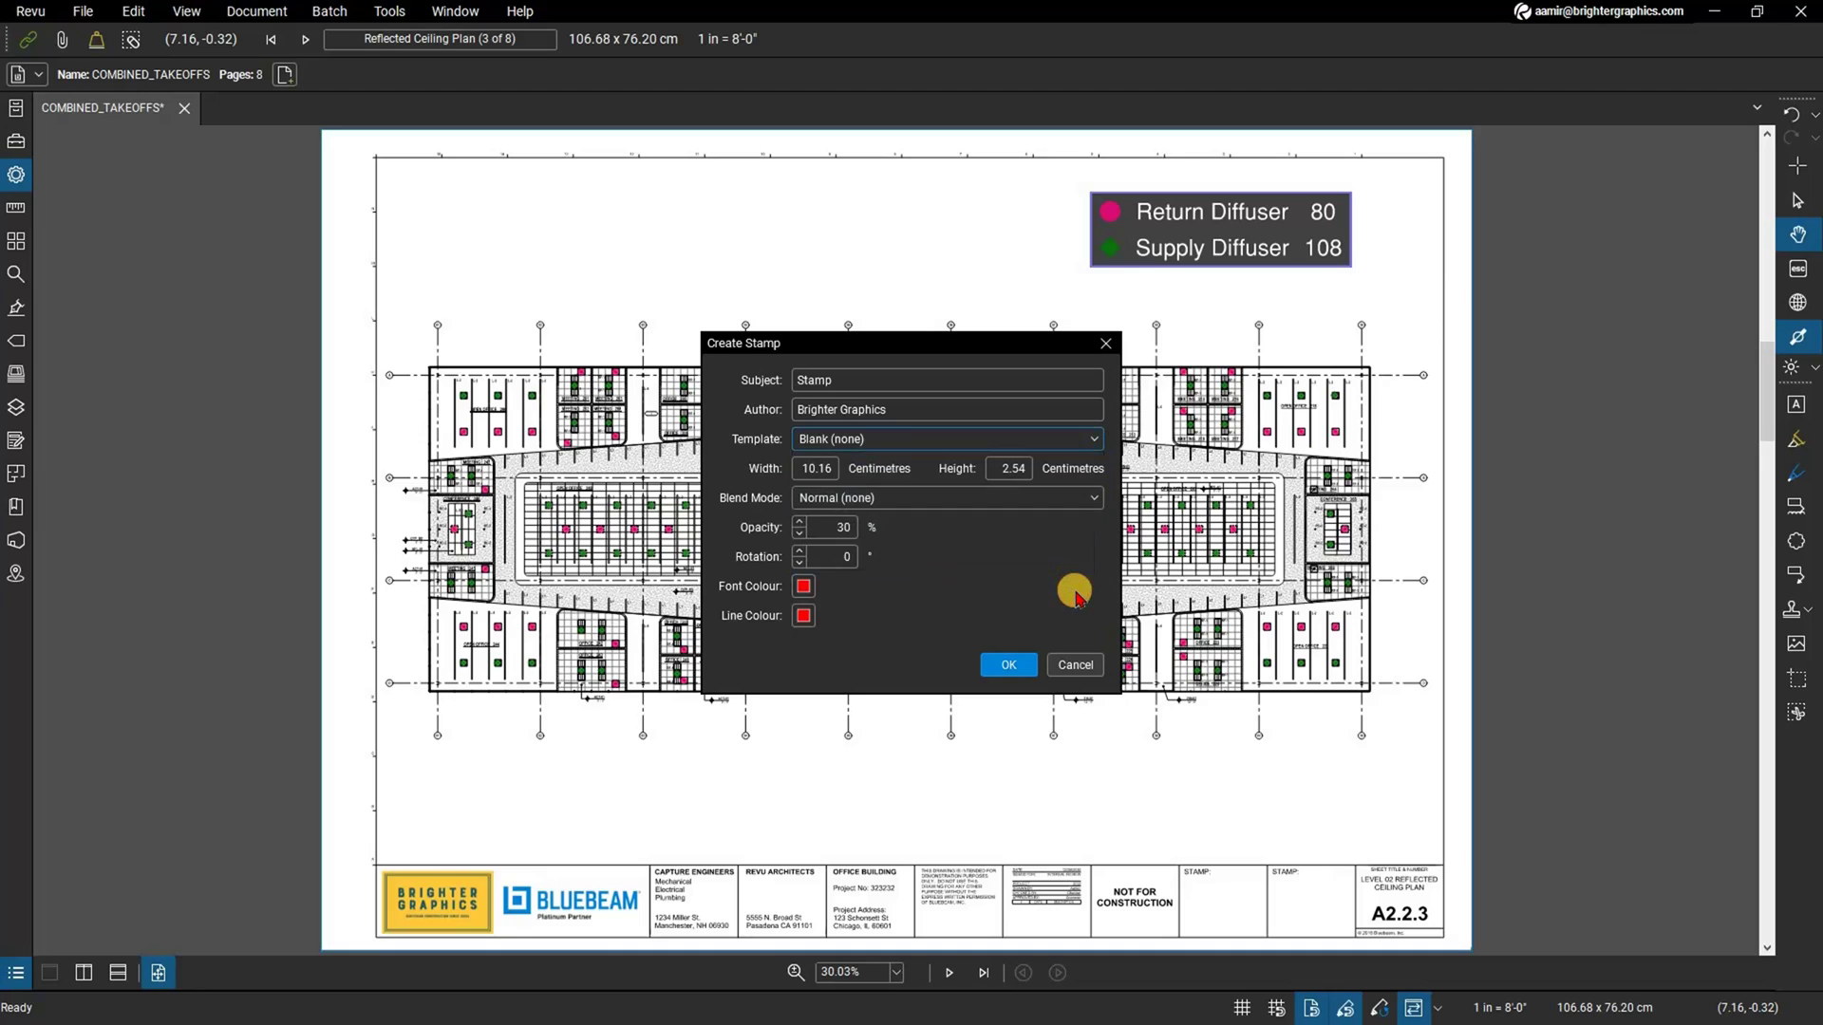
{"action": "left_click", "coordinate": [1030, 664]}
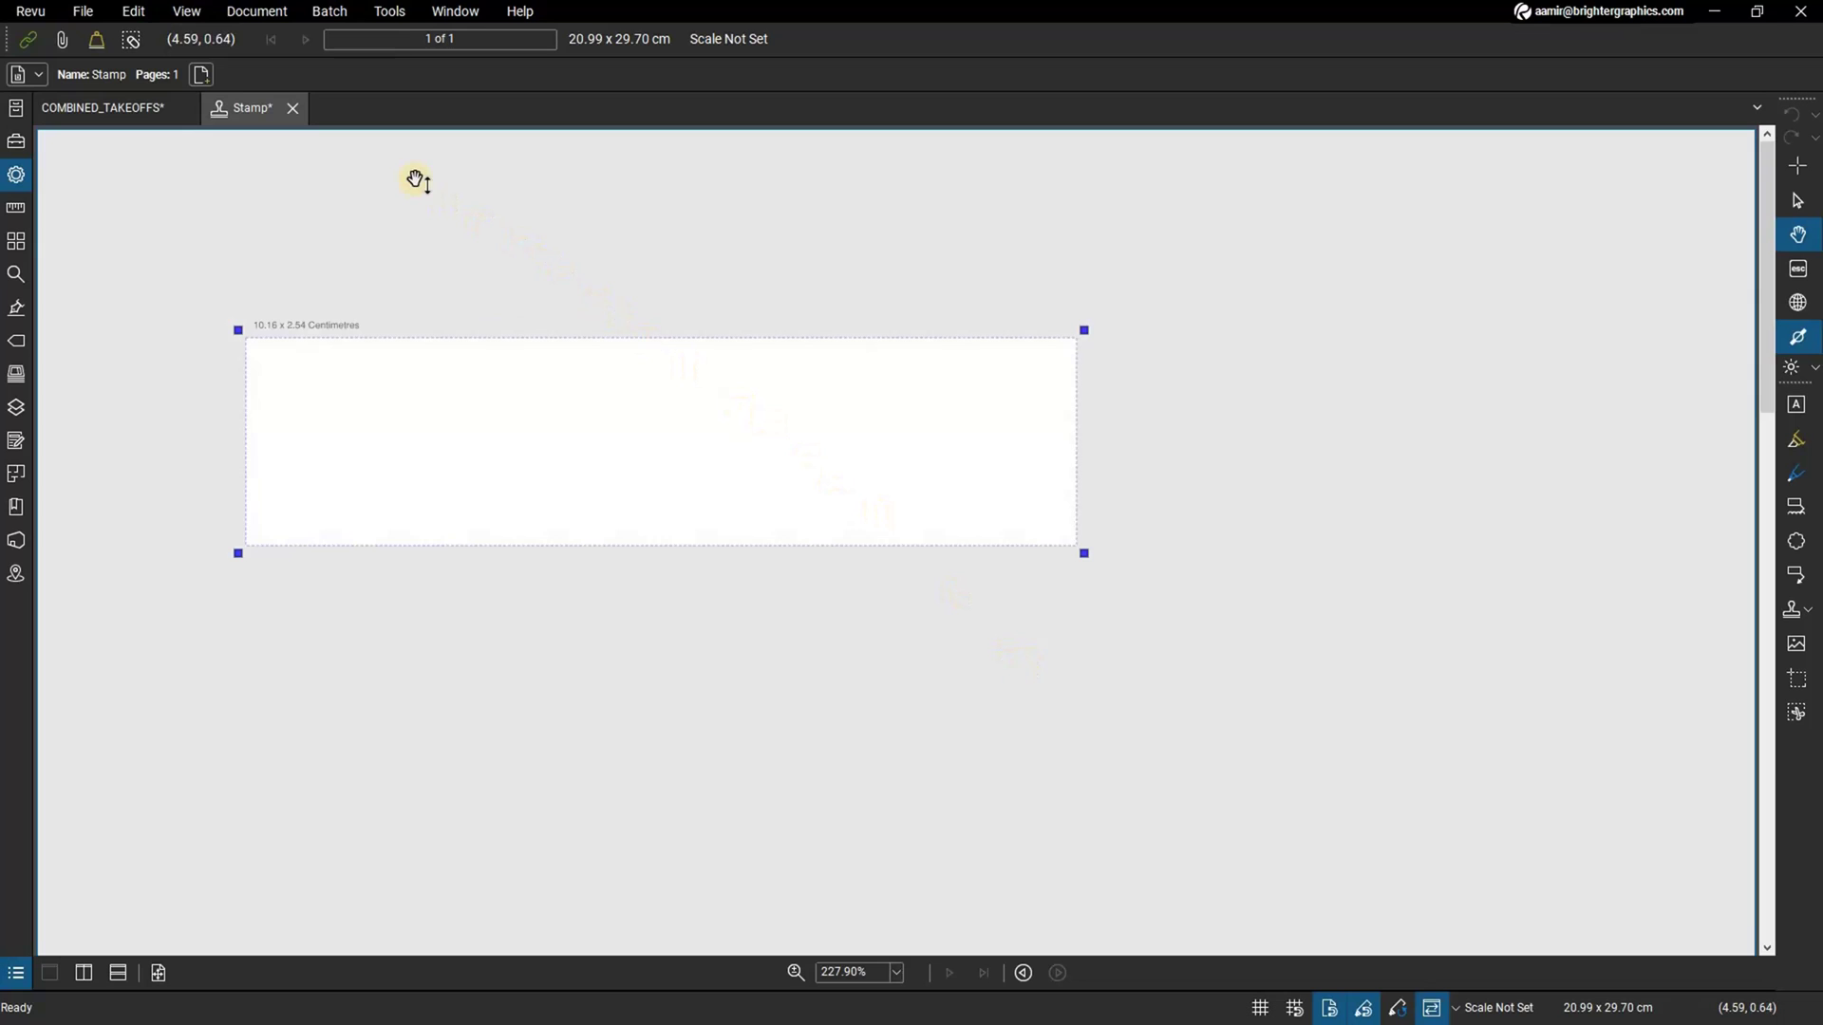
Insert the yellow Brighter Graphics logo image from file, stretch it across the stamp and nudge it into place.
{"action": "left_click", "coordinate": [390, 12]}
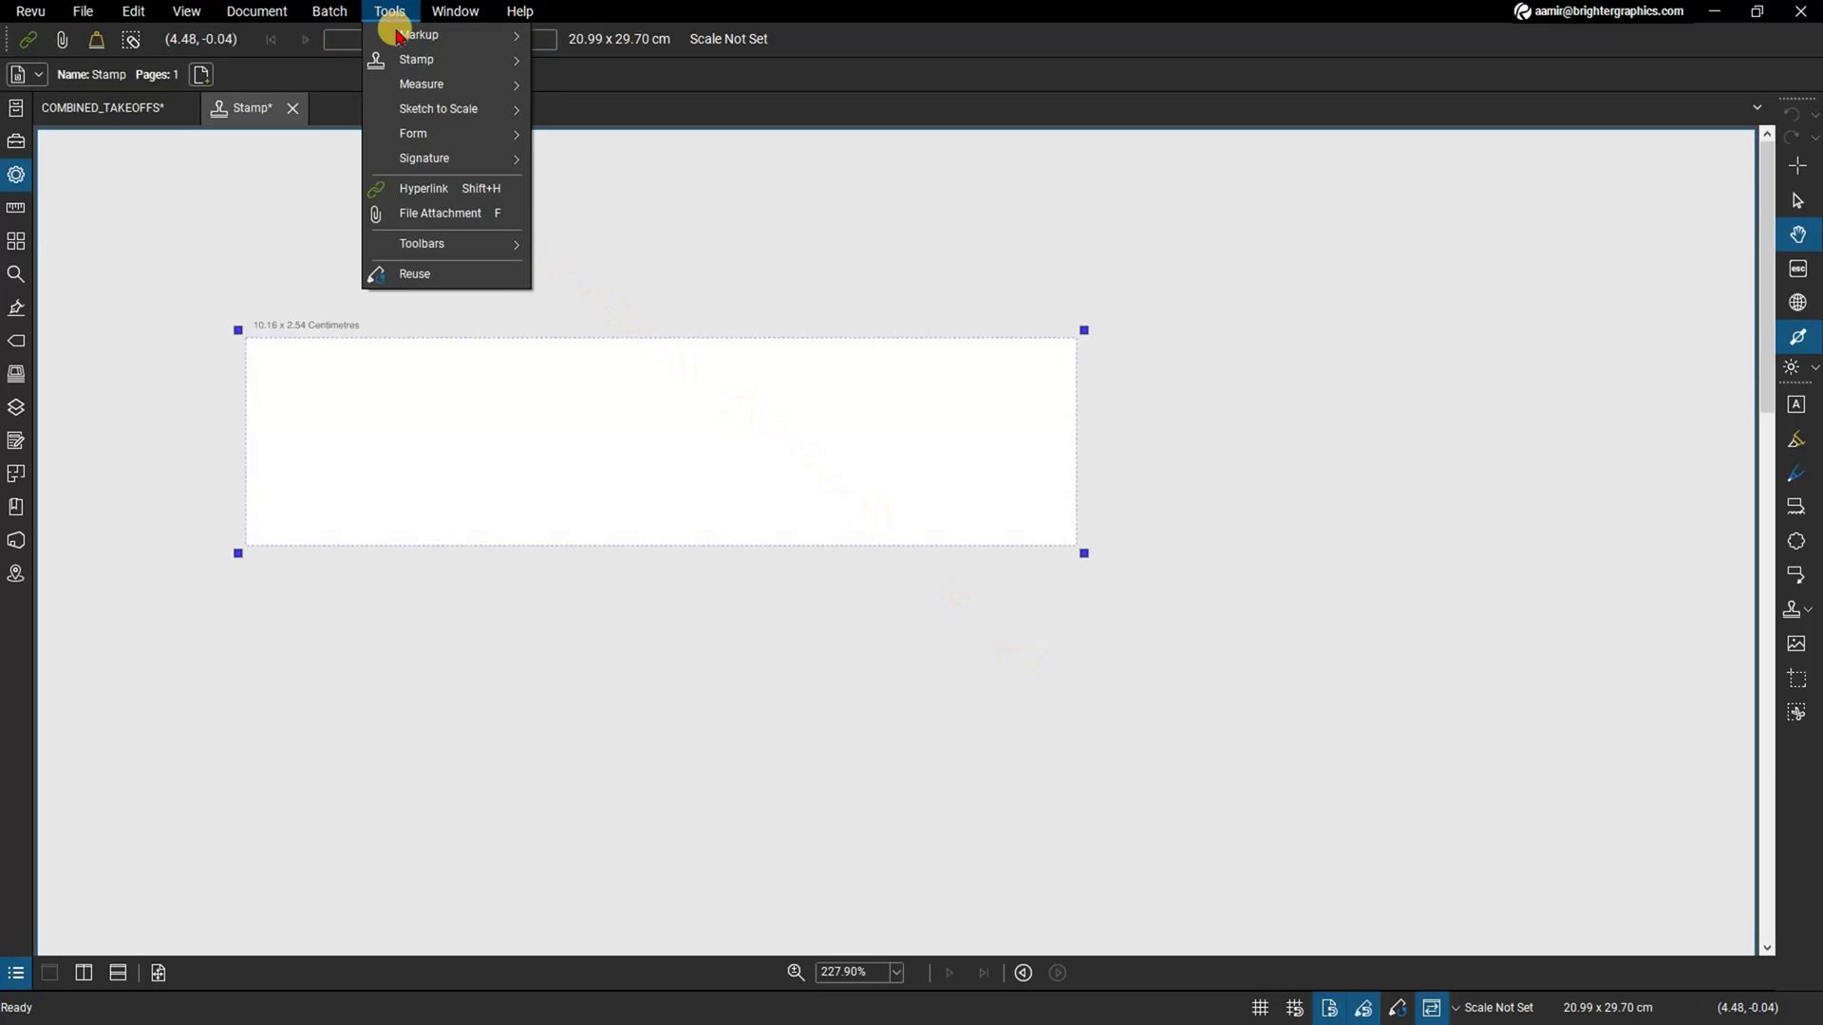
{"action": "mouse_move", "coordinate": [402, 40]}
{"action": "mouse_move", "coordinate": [600, 484]}
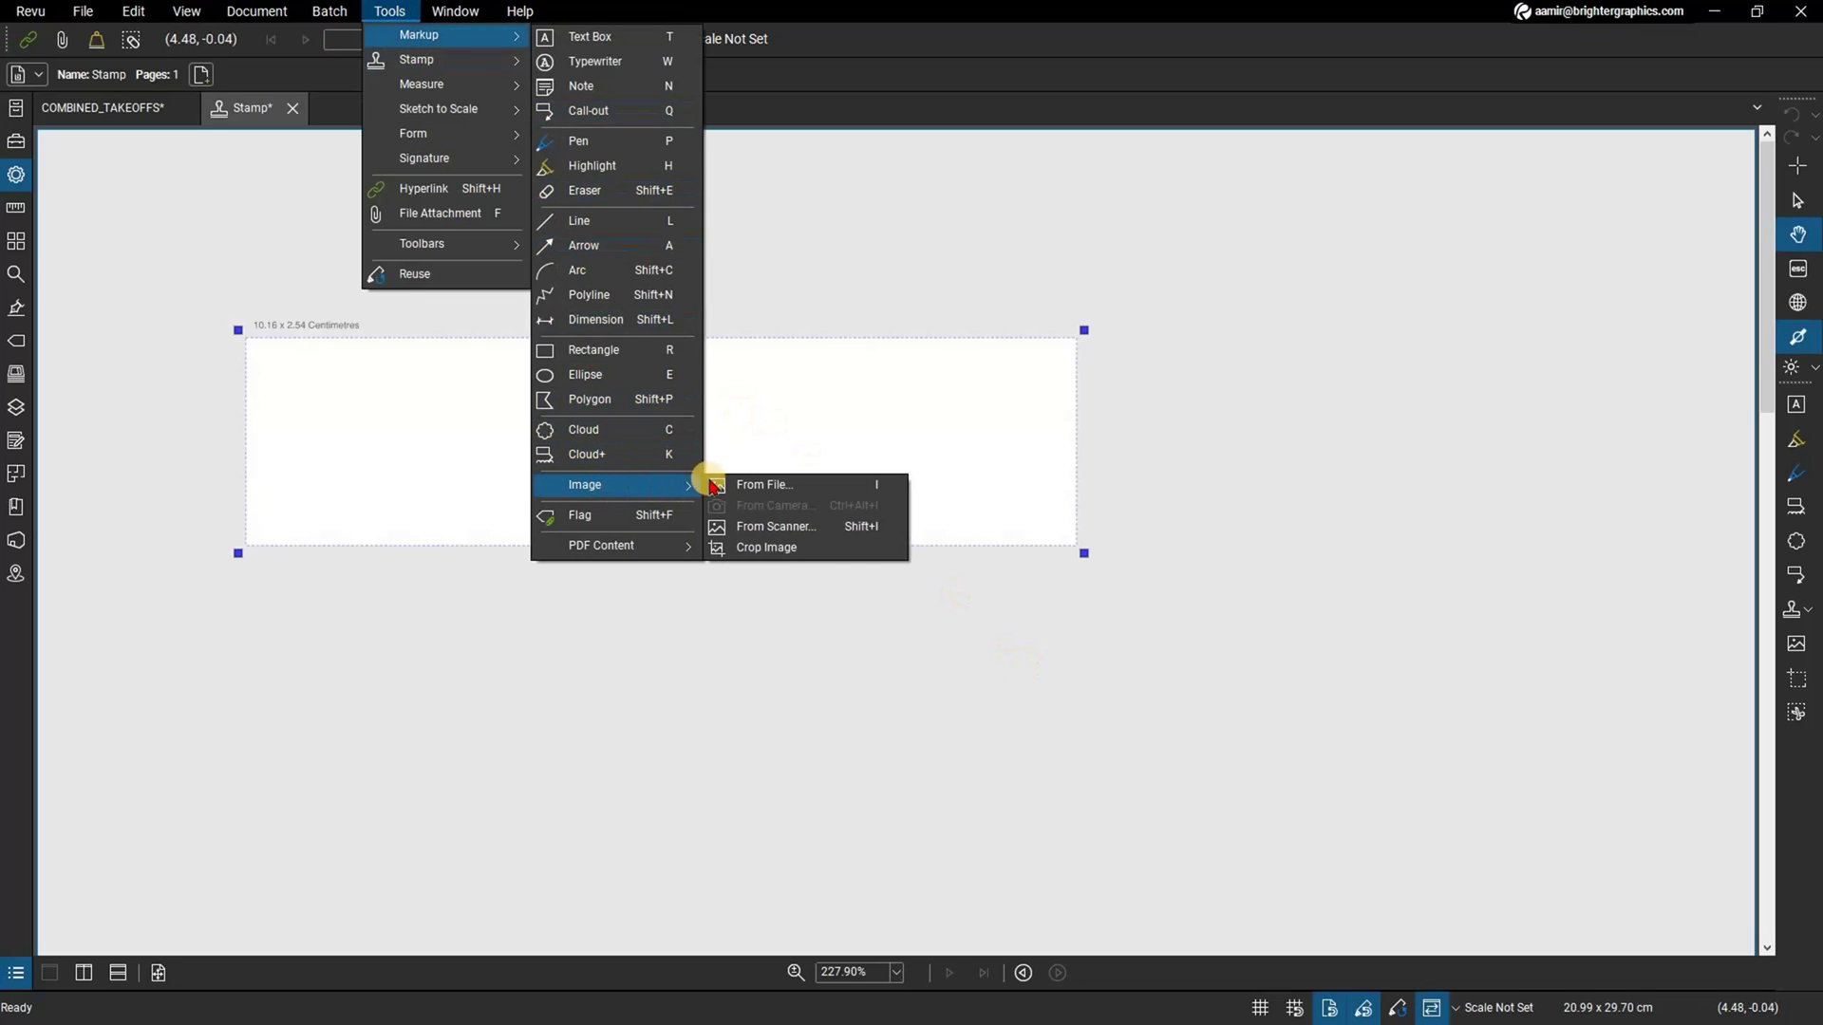
{"action": "left_click", "coordinate": [725, 485]}
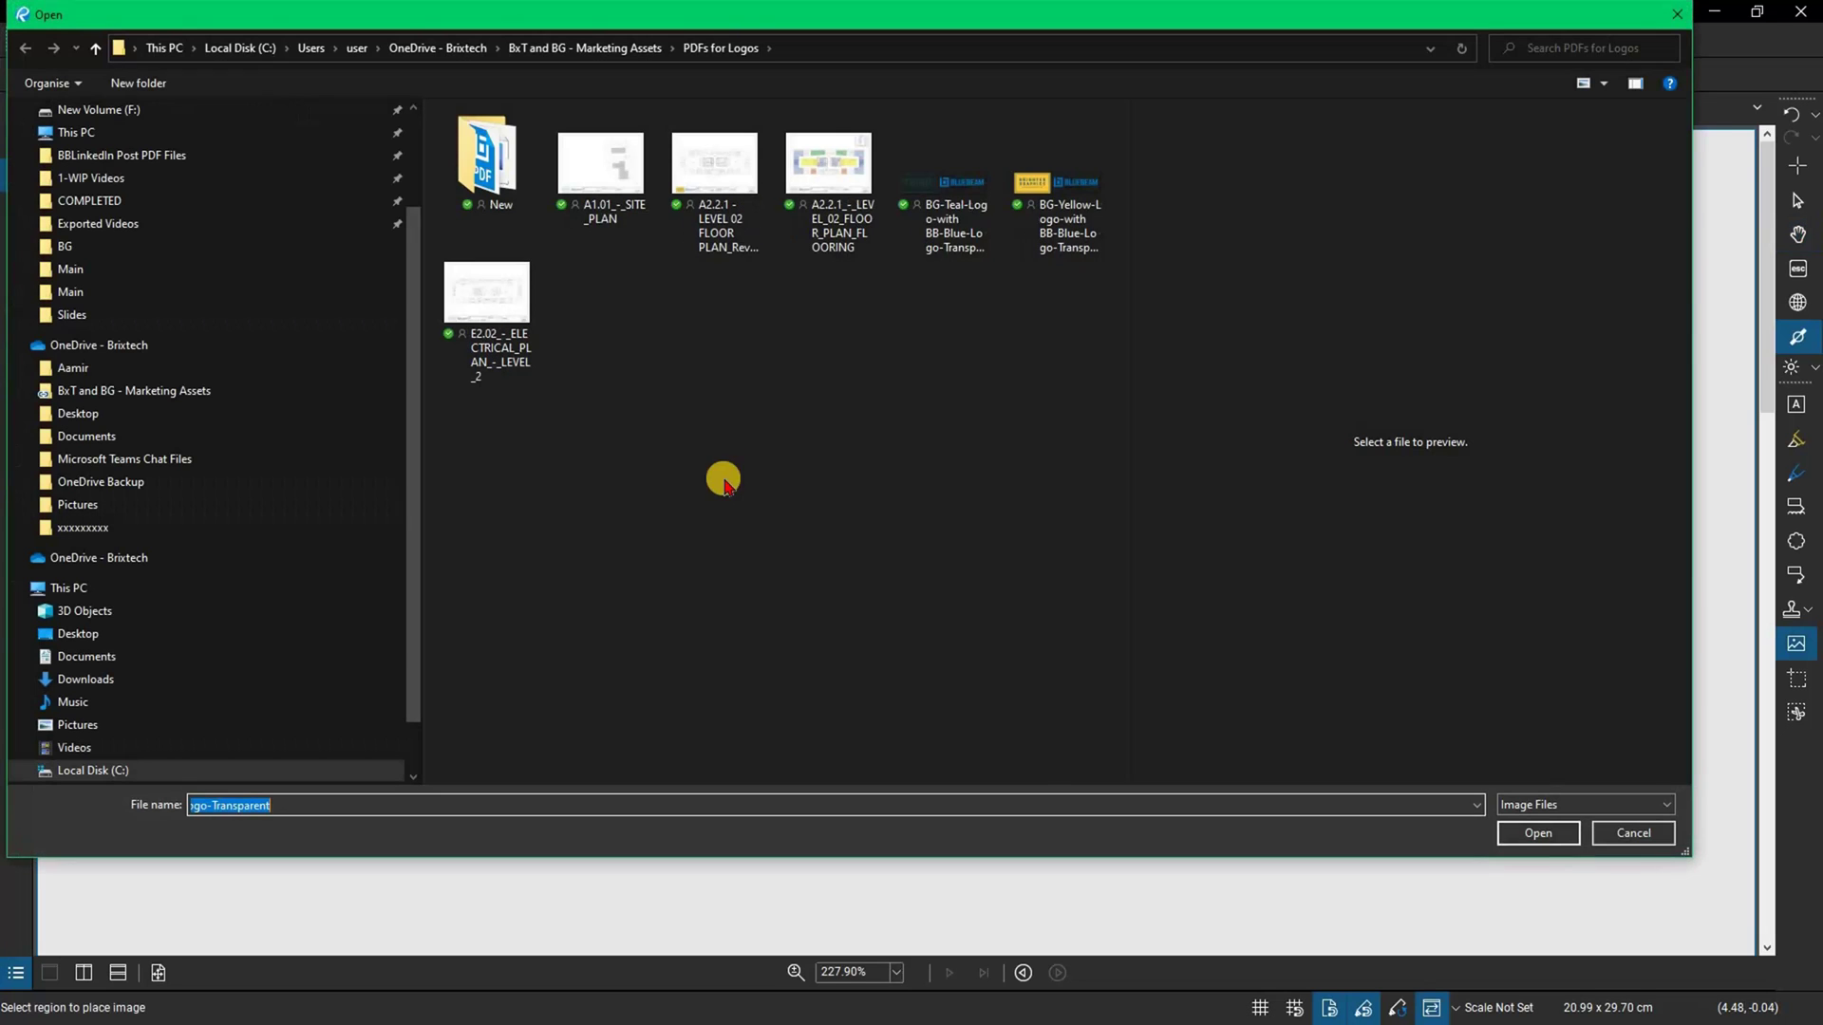
{"action": "double_click", "coordinate": [1054, 194]}
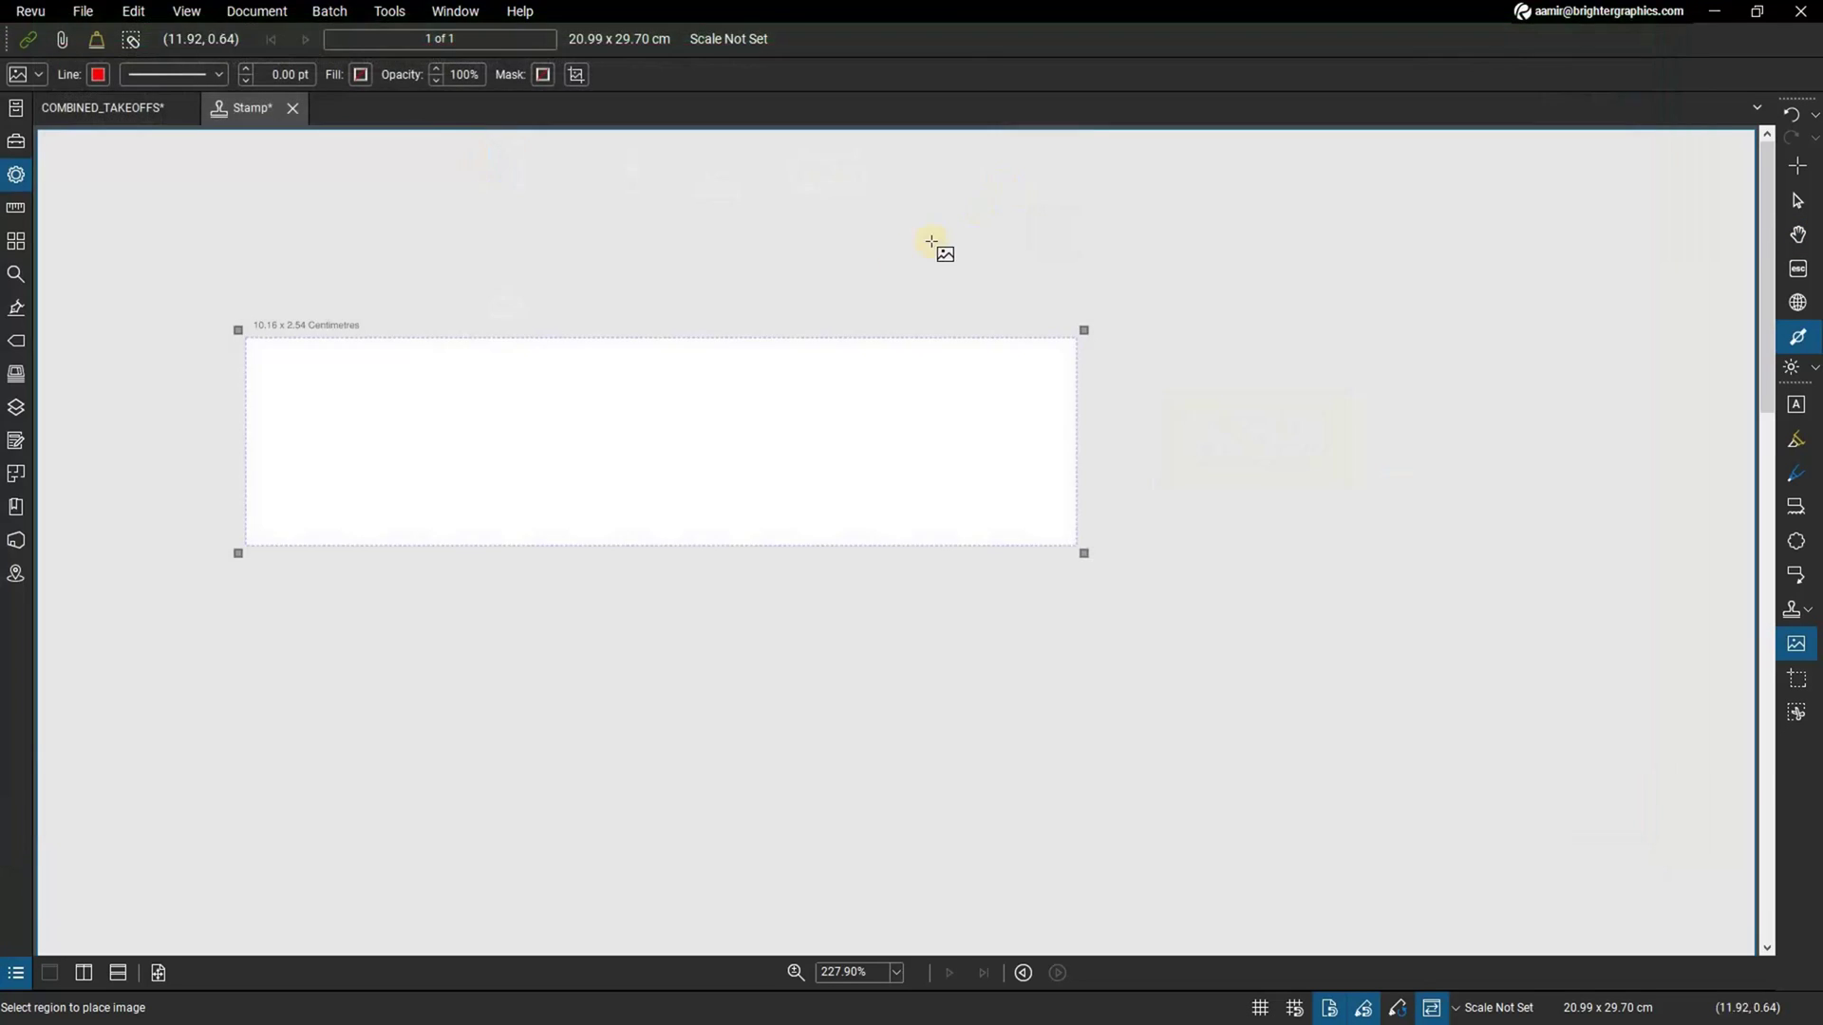
{"action": "left_click_drag", "start_coordinate": [262, 357], "coordinate": [1049, 516]}
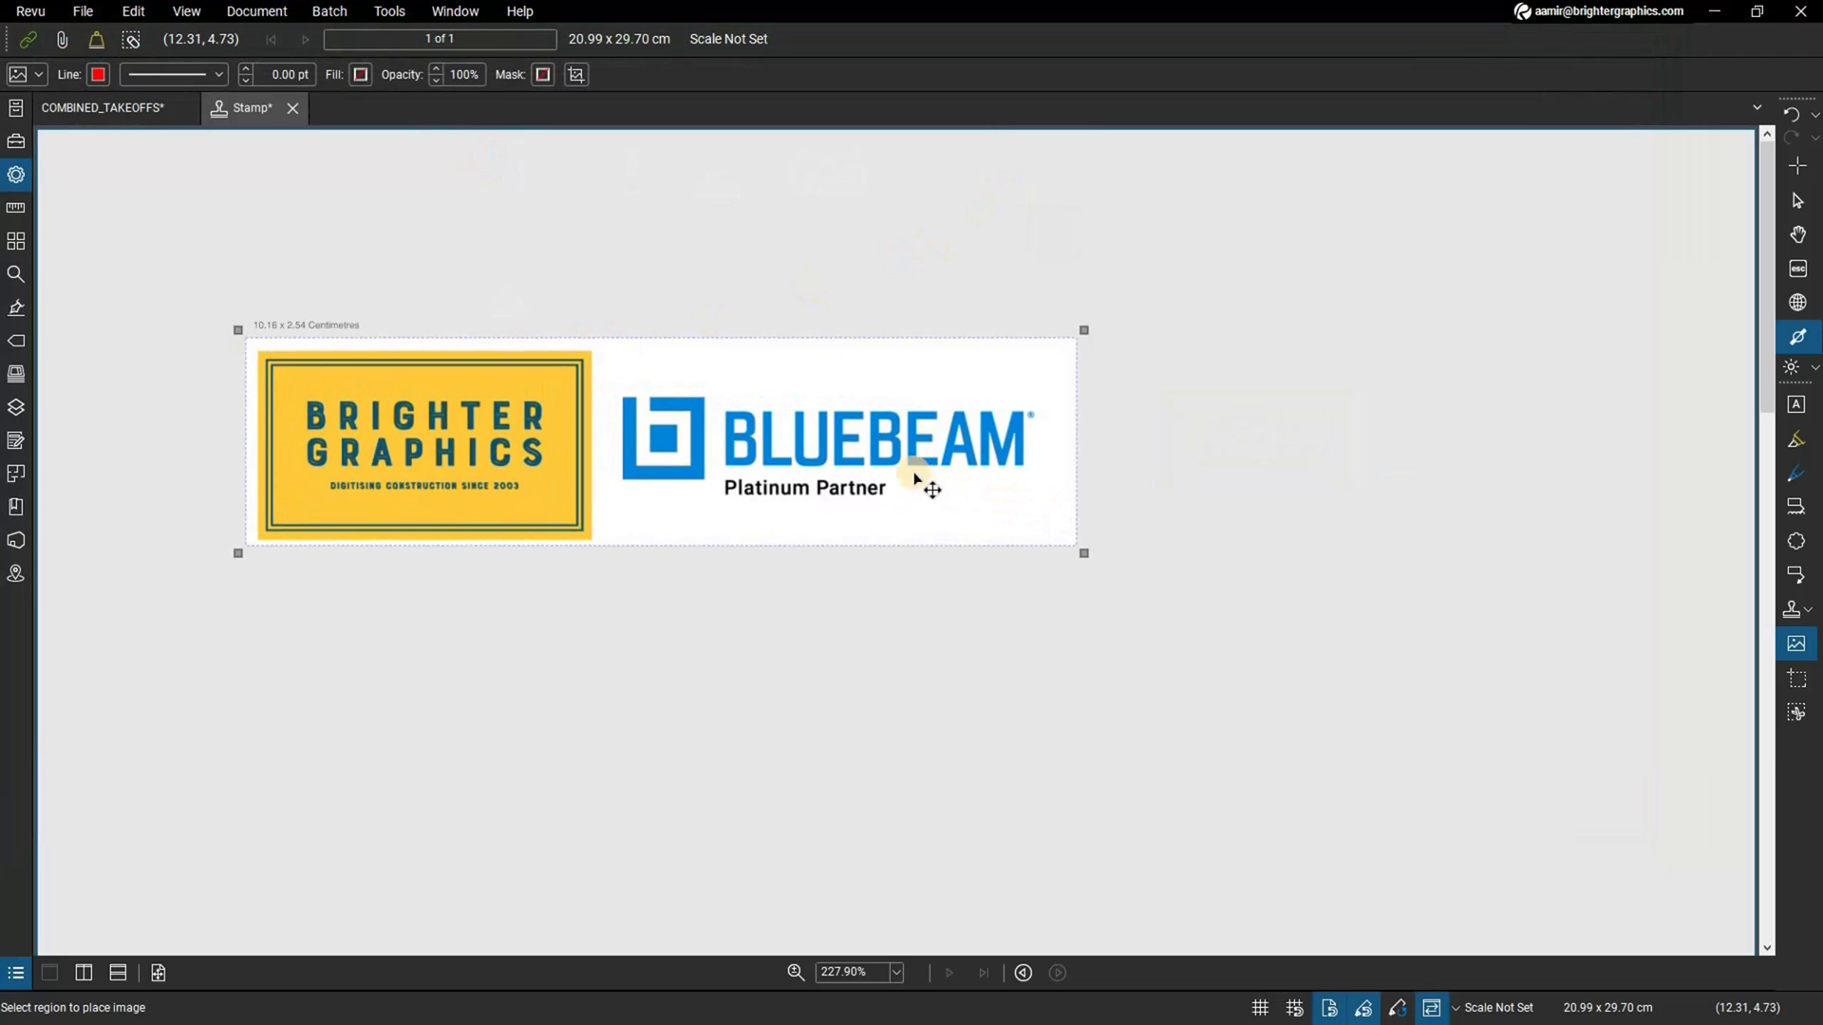
{"action": "key", "text": "Right"}
{"action": "key", "text": "Right"}
{"action": "key", "text": "Right"}
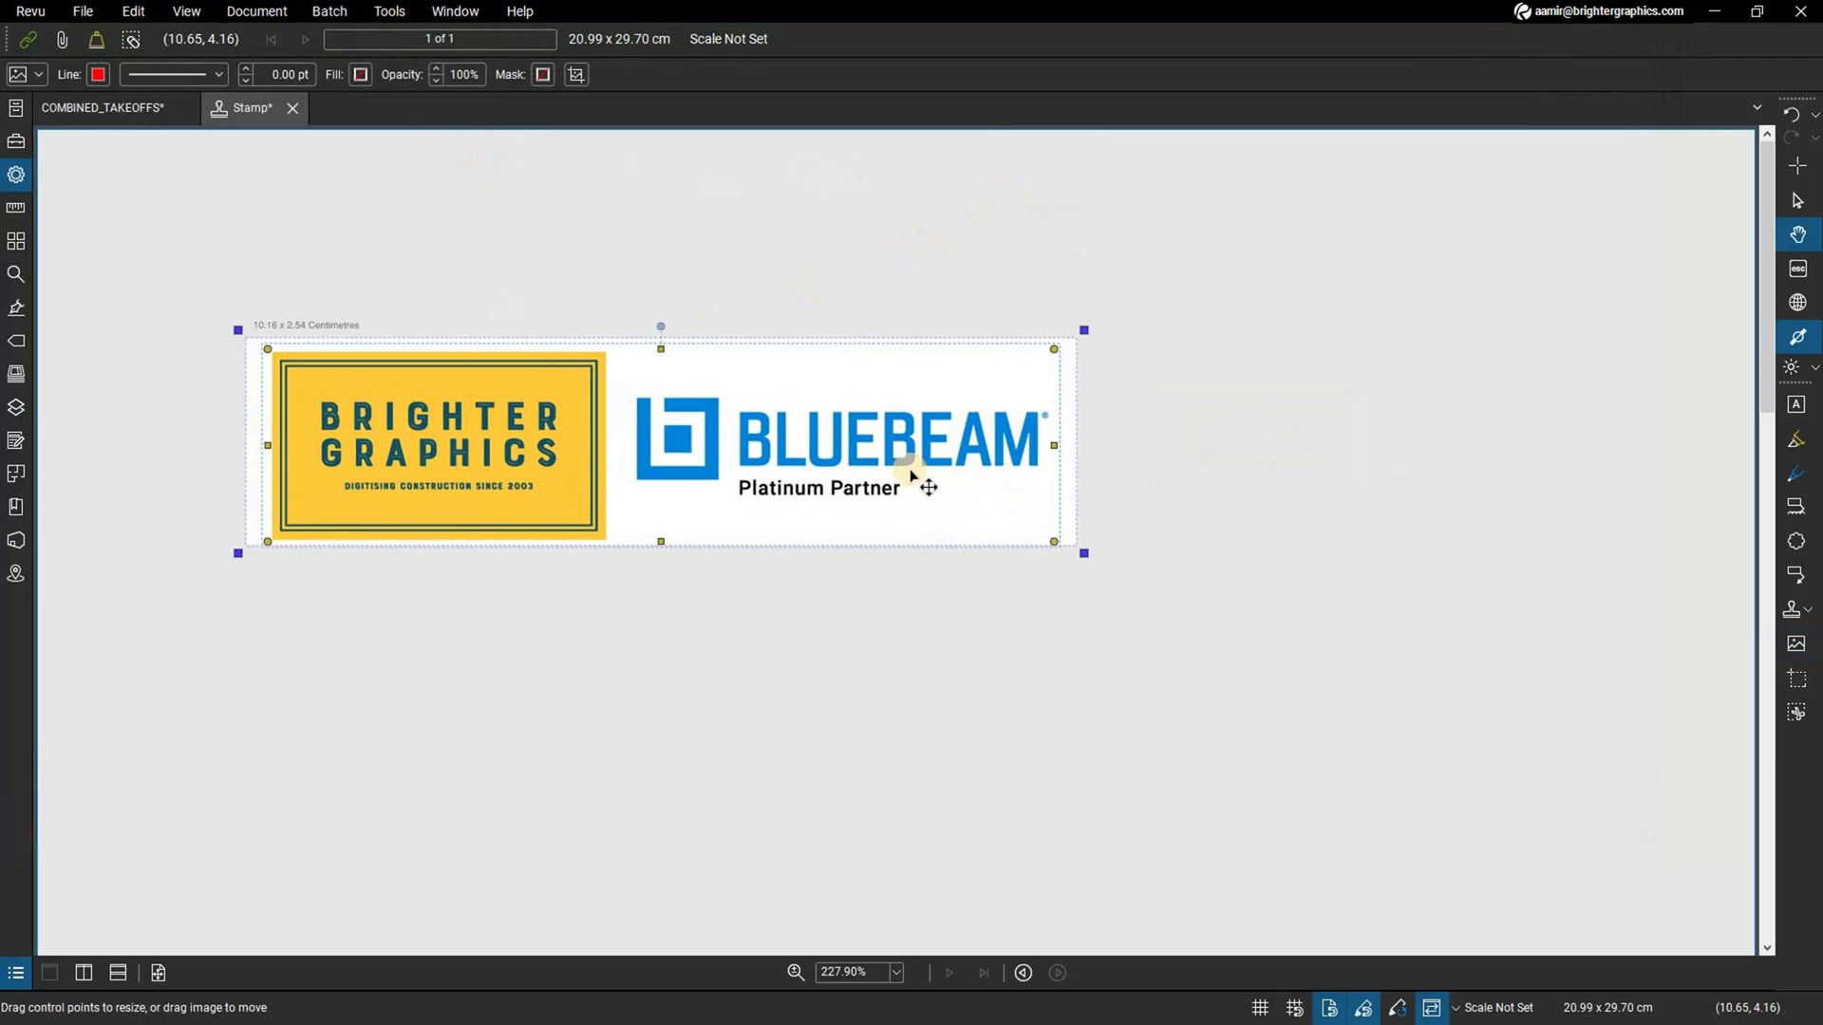
{"action": "key", "text": "Up"}
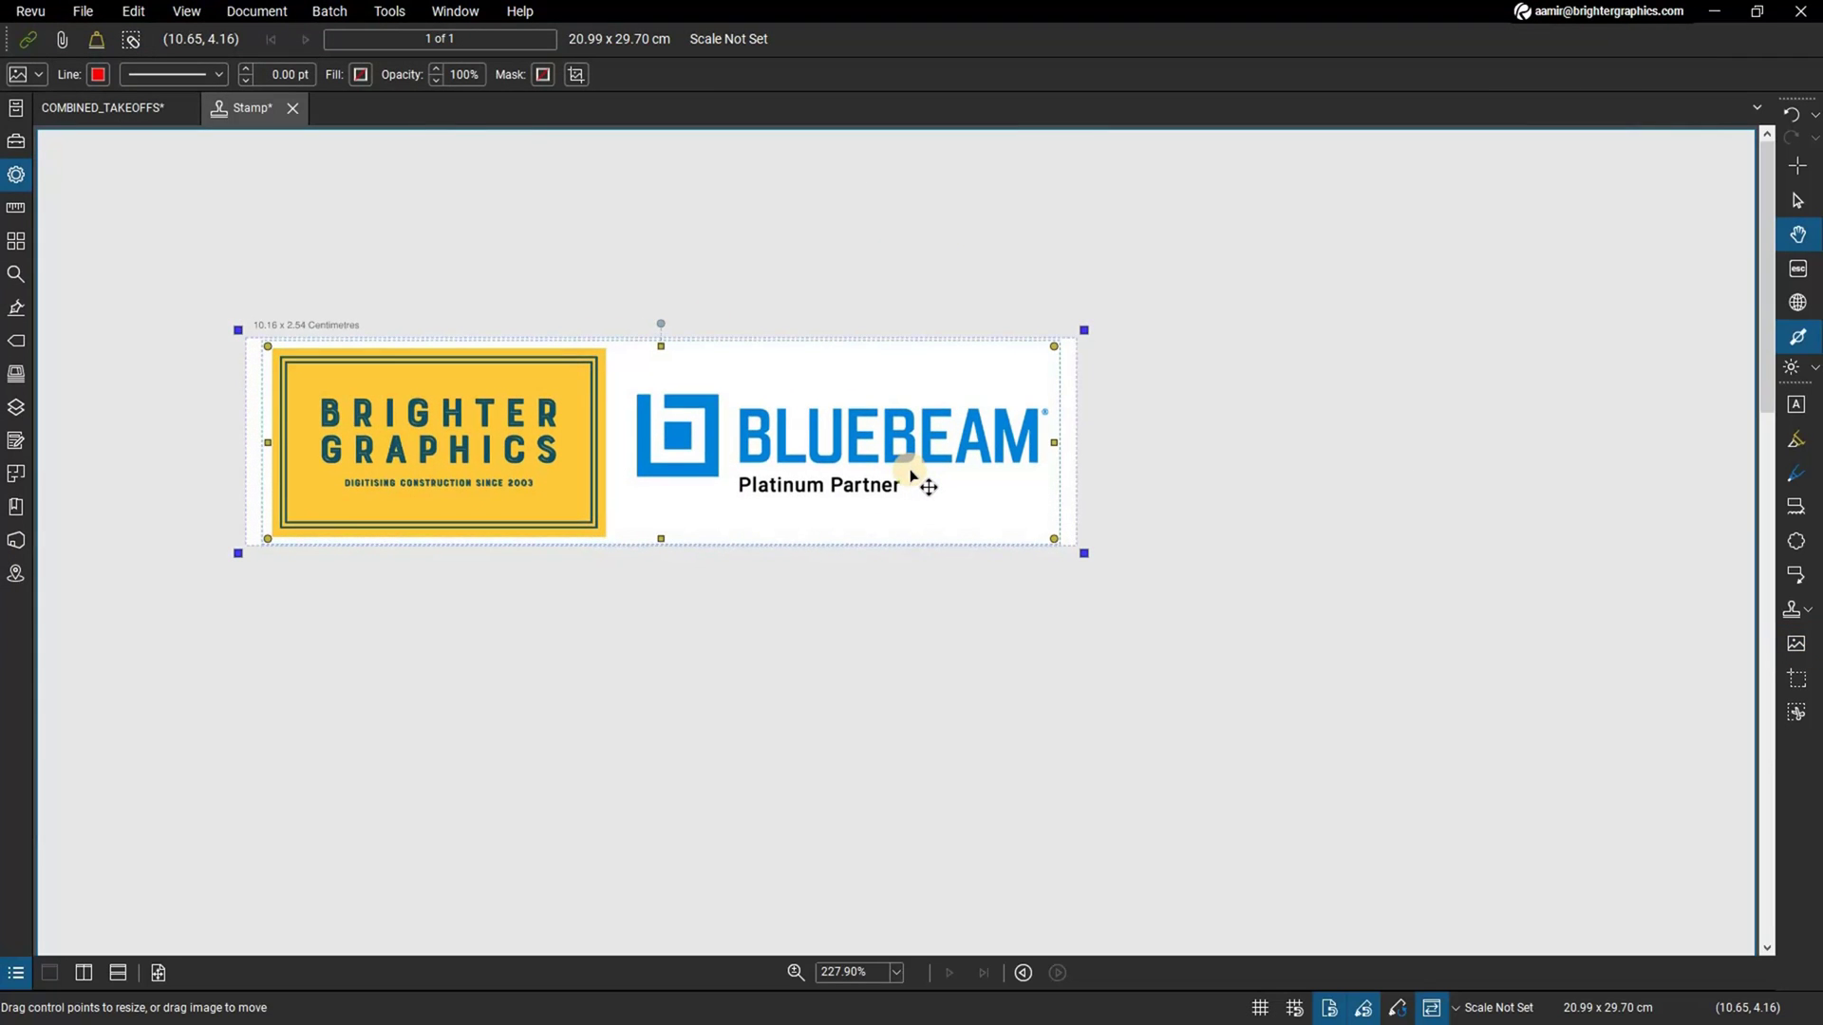
{"action": "left_click", "coordinate": [775, 596]}
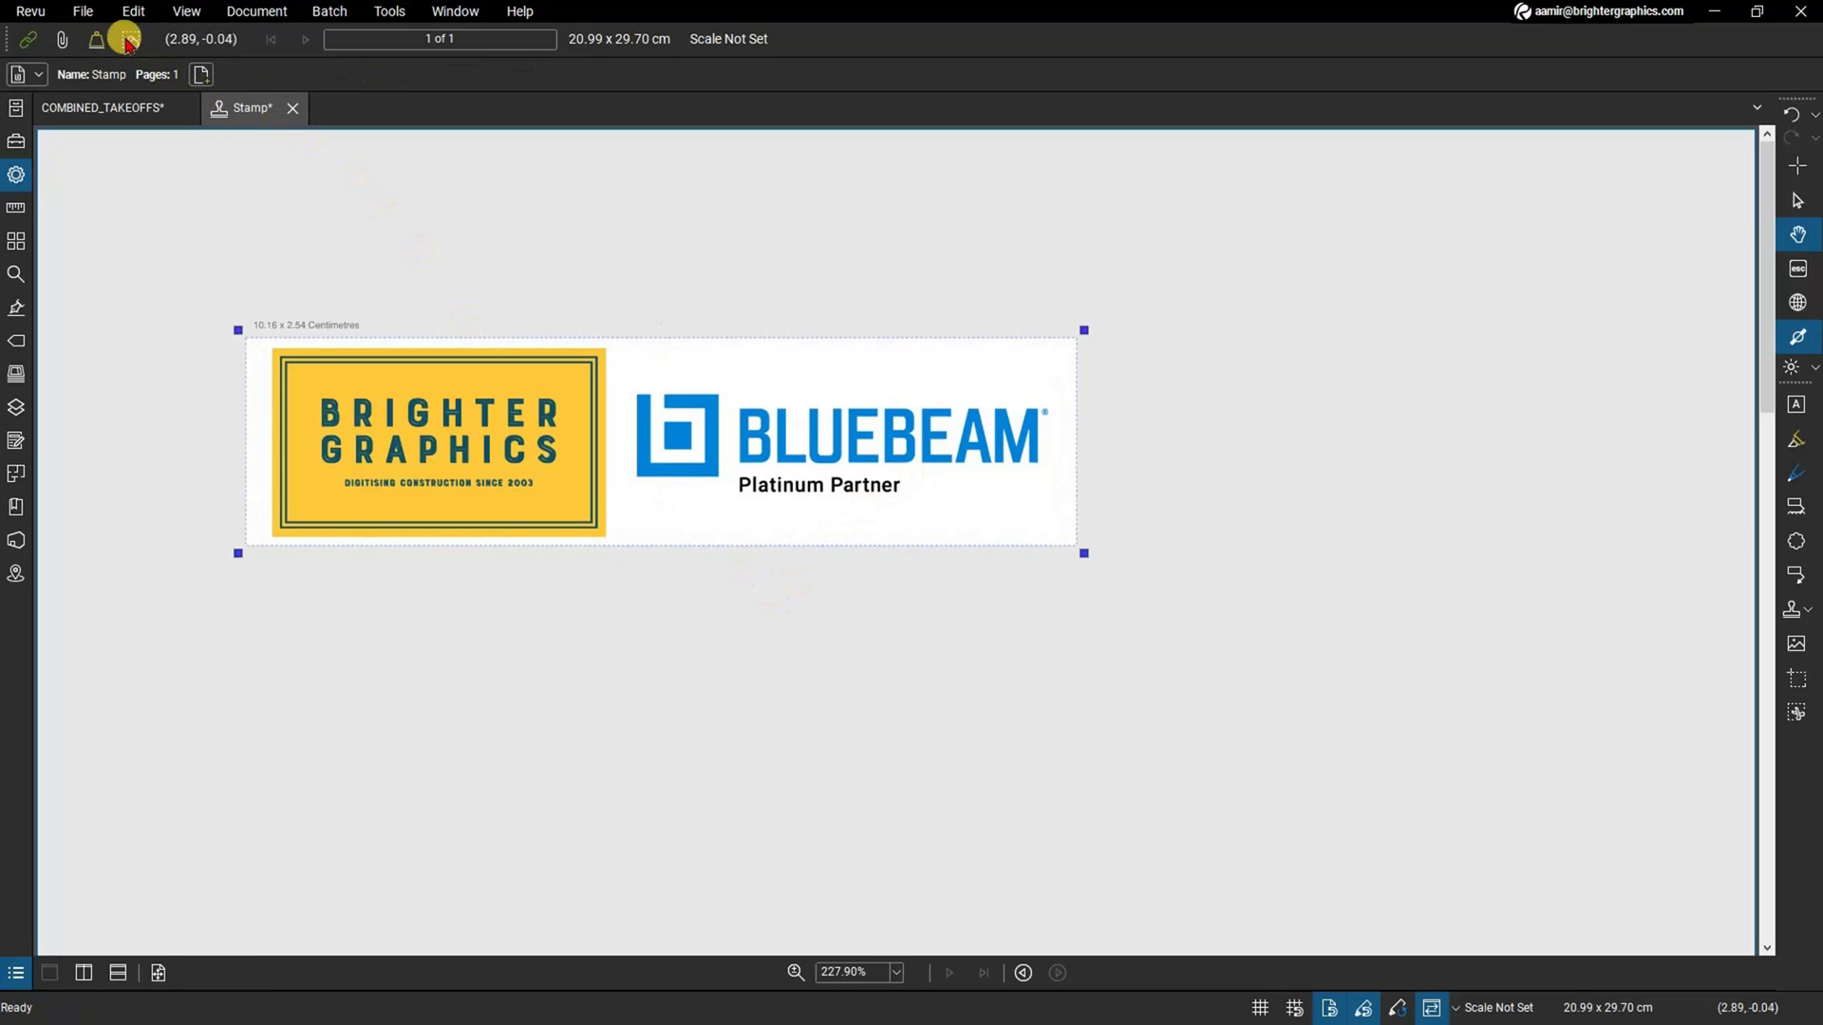
Save the logo stamp under the name 'BG Stamp' with Save As.
{"action": "left_click", "coordinate": [93, 13]}
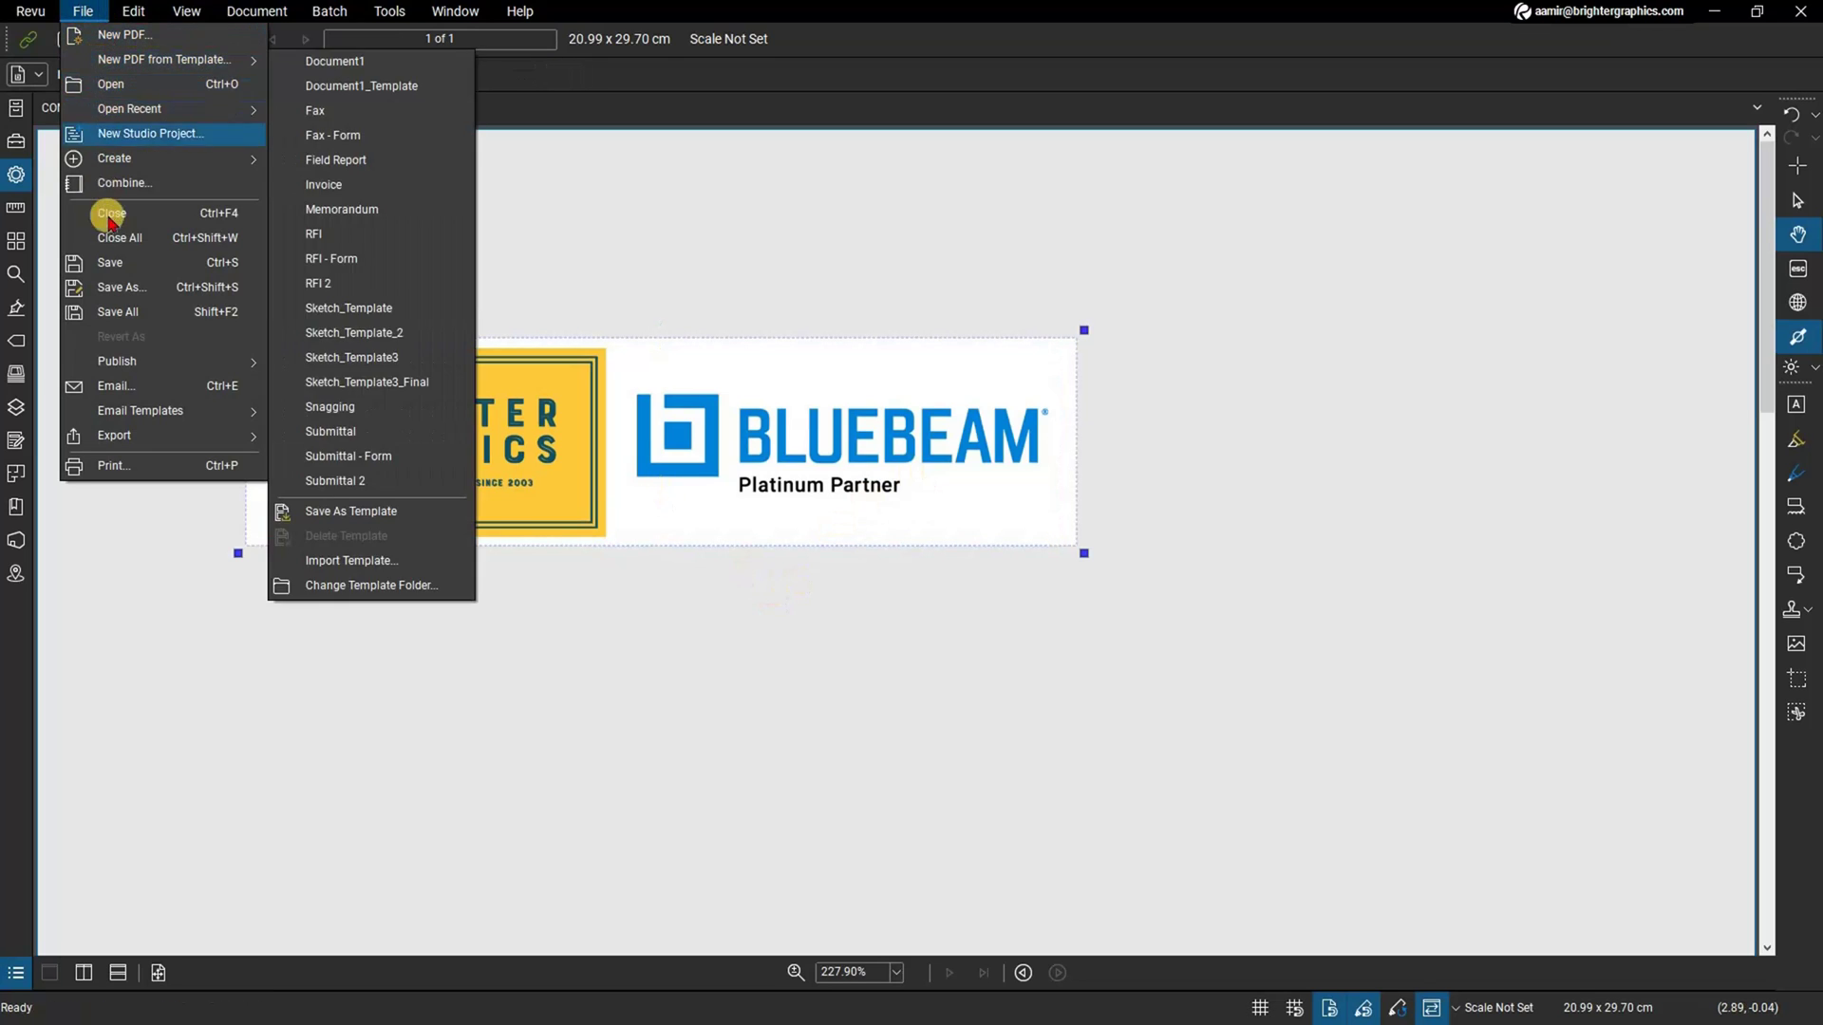
{"action": "left_click", "coordinate": [127, 289]}
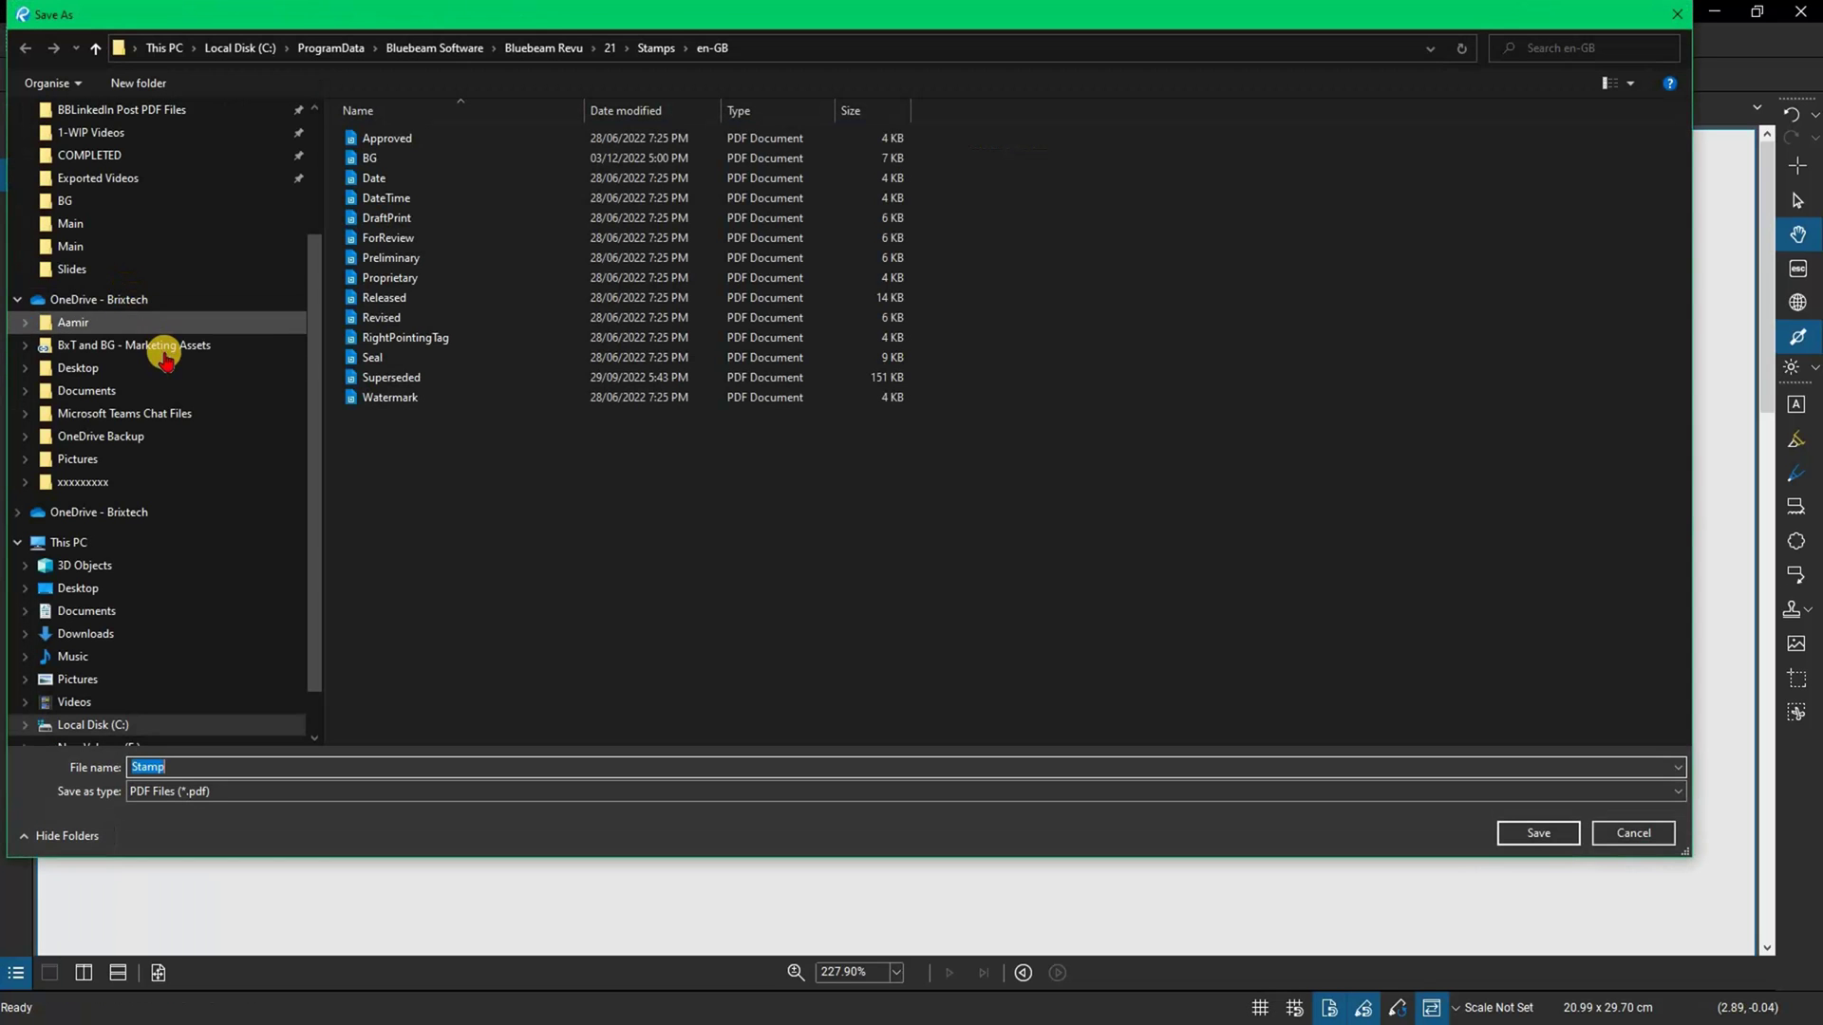
{"action": "type", "text": "BG Stamp"}
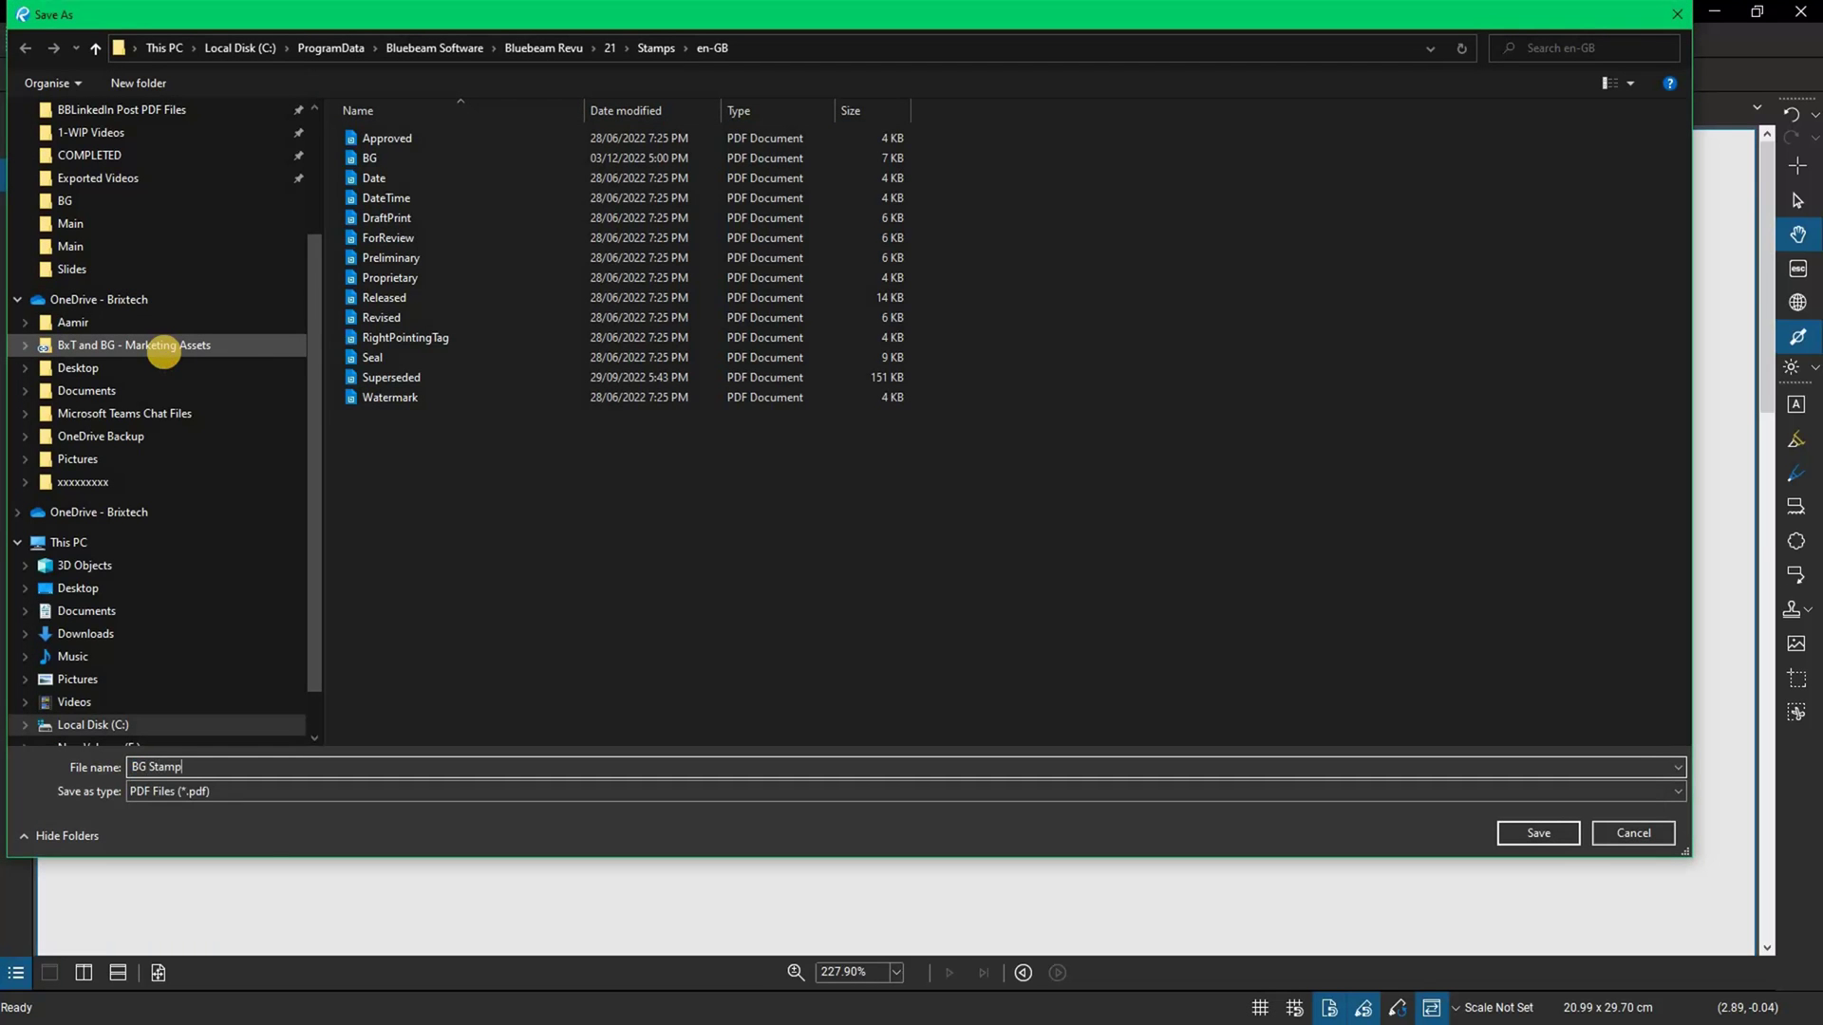
{"action": "key", "text": "Return"}
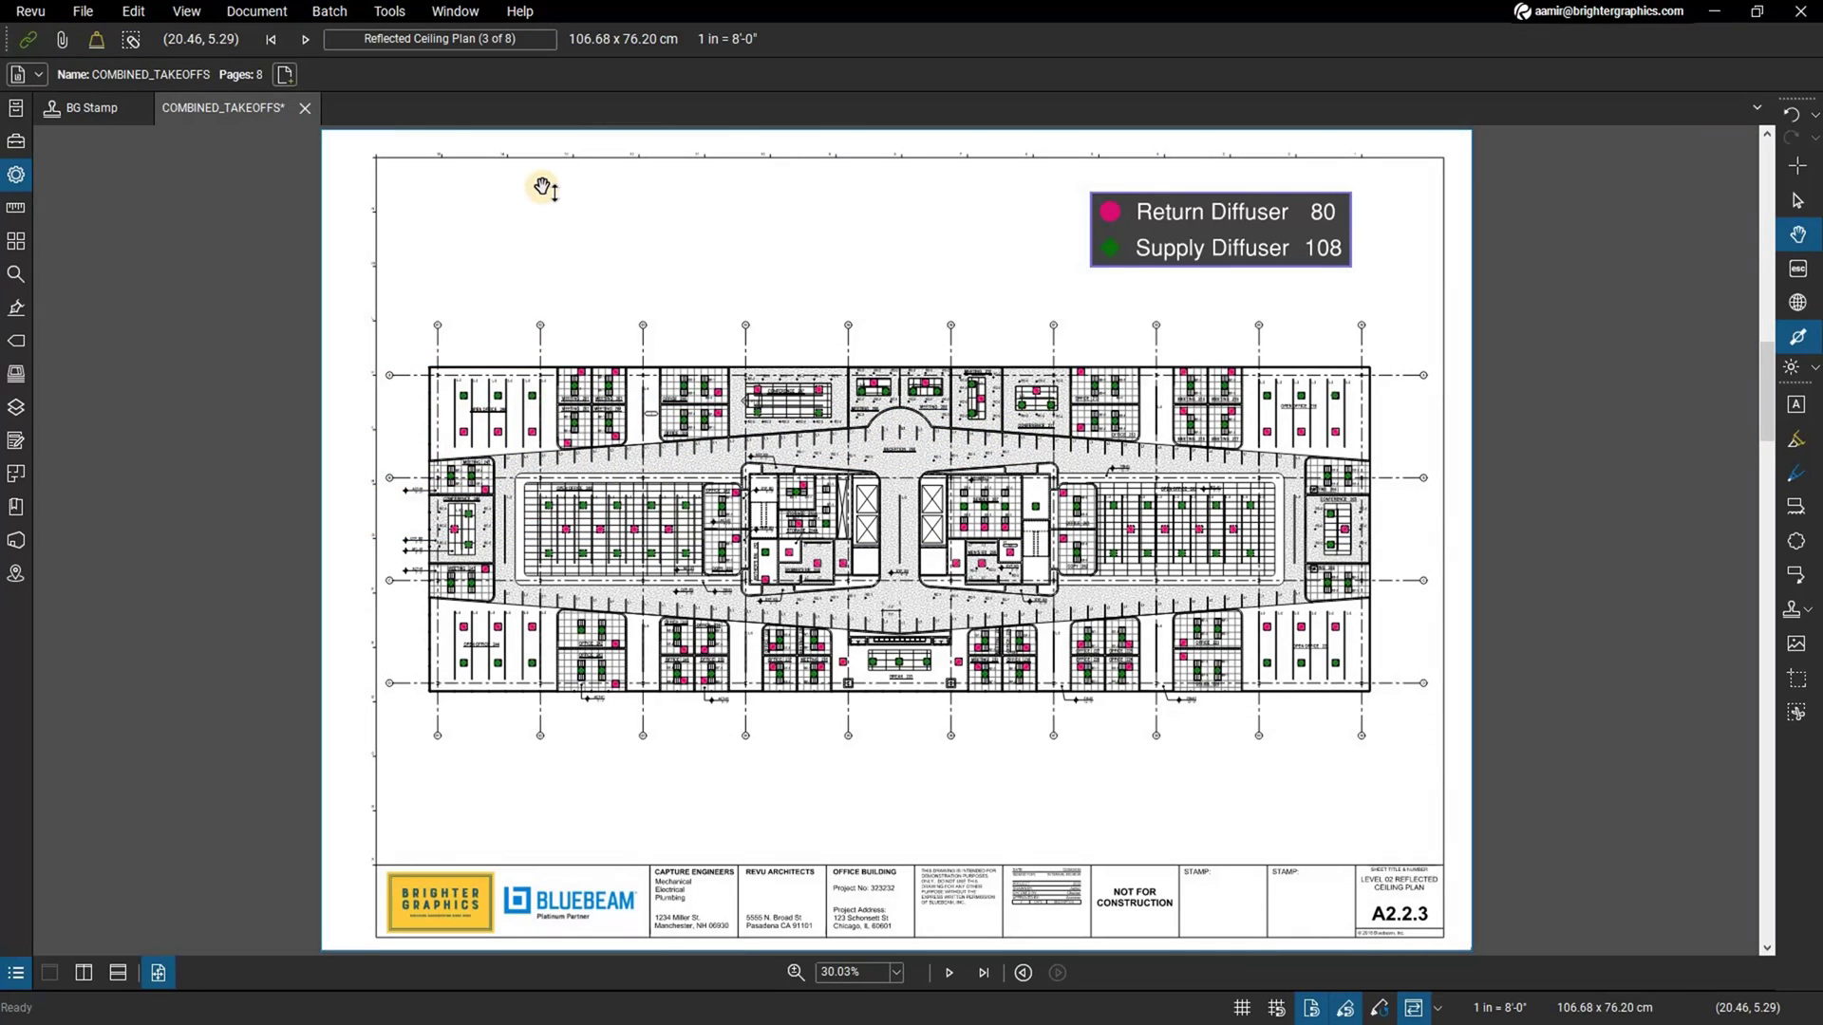
Open the Batch Apply Stamp dialog for the COMBINED_TAKEOFFS.pdf document.
{"action": "left_click", "coordinate": [329, 11]}
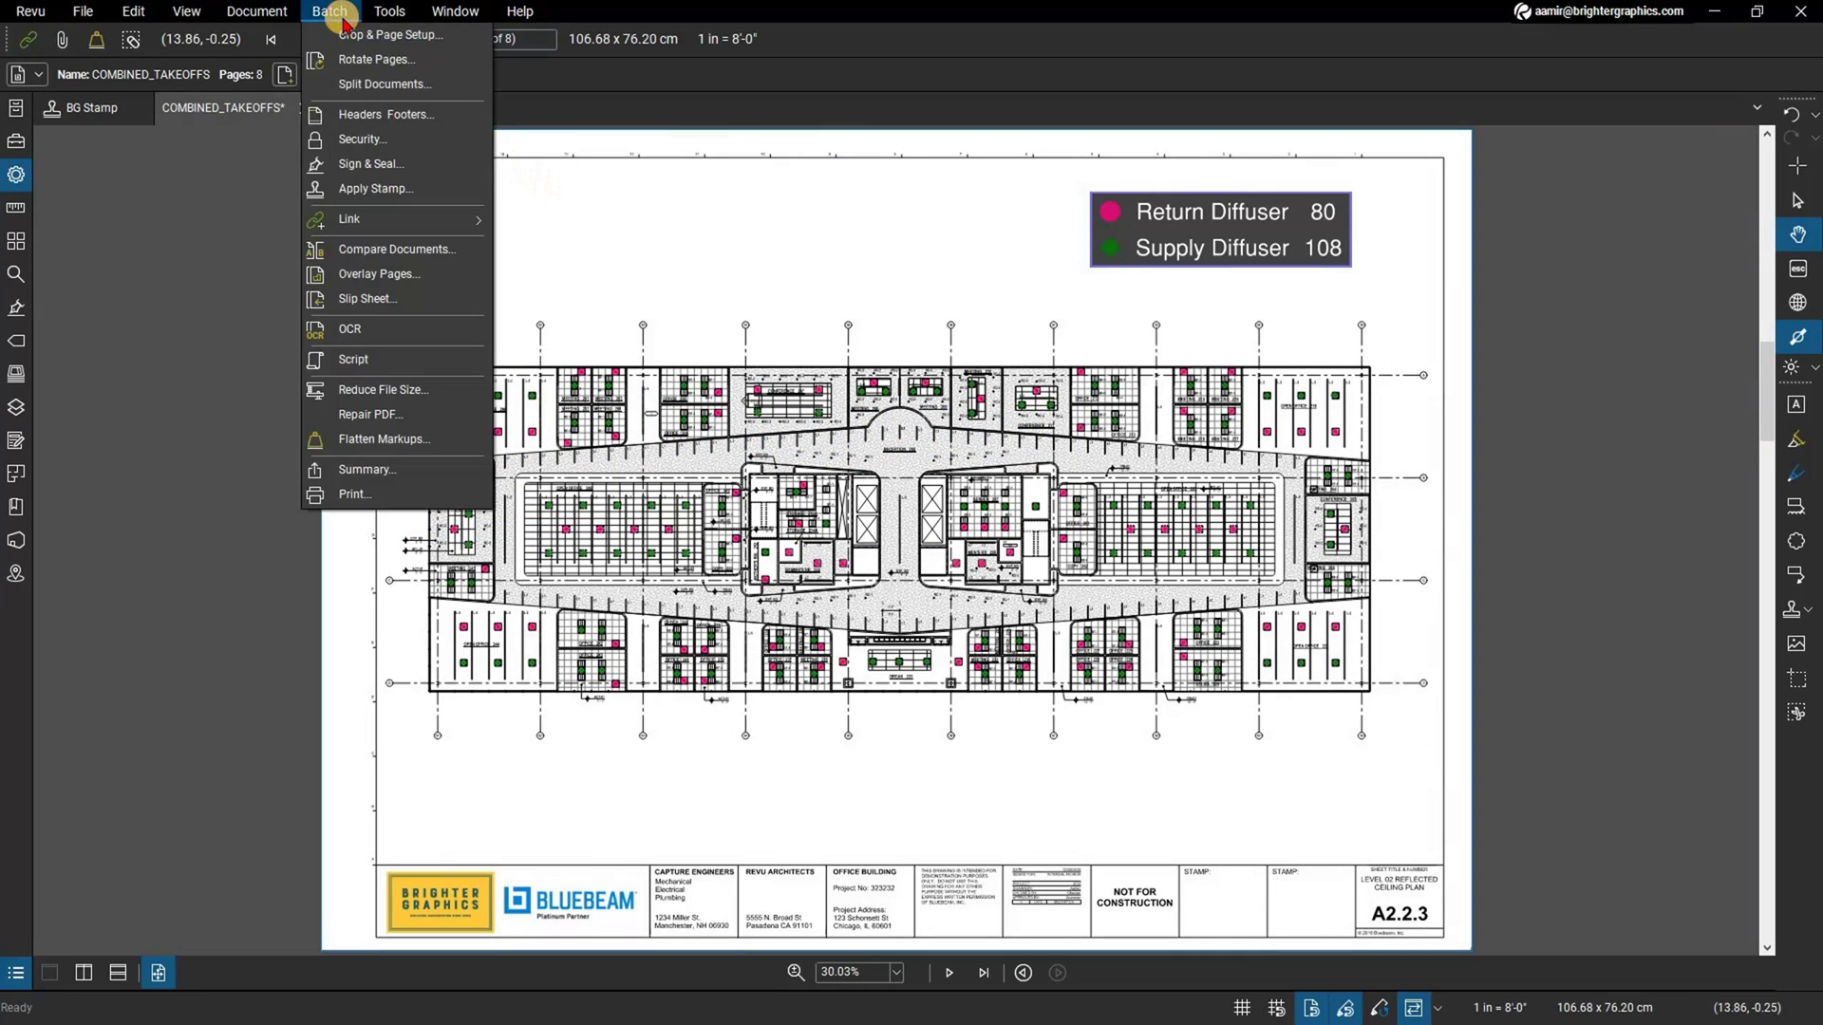
{"action": "left_click", "coordinate": [369, 184]}
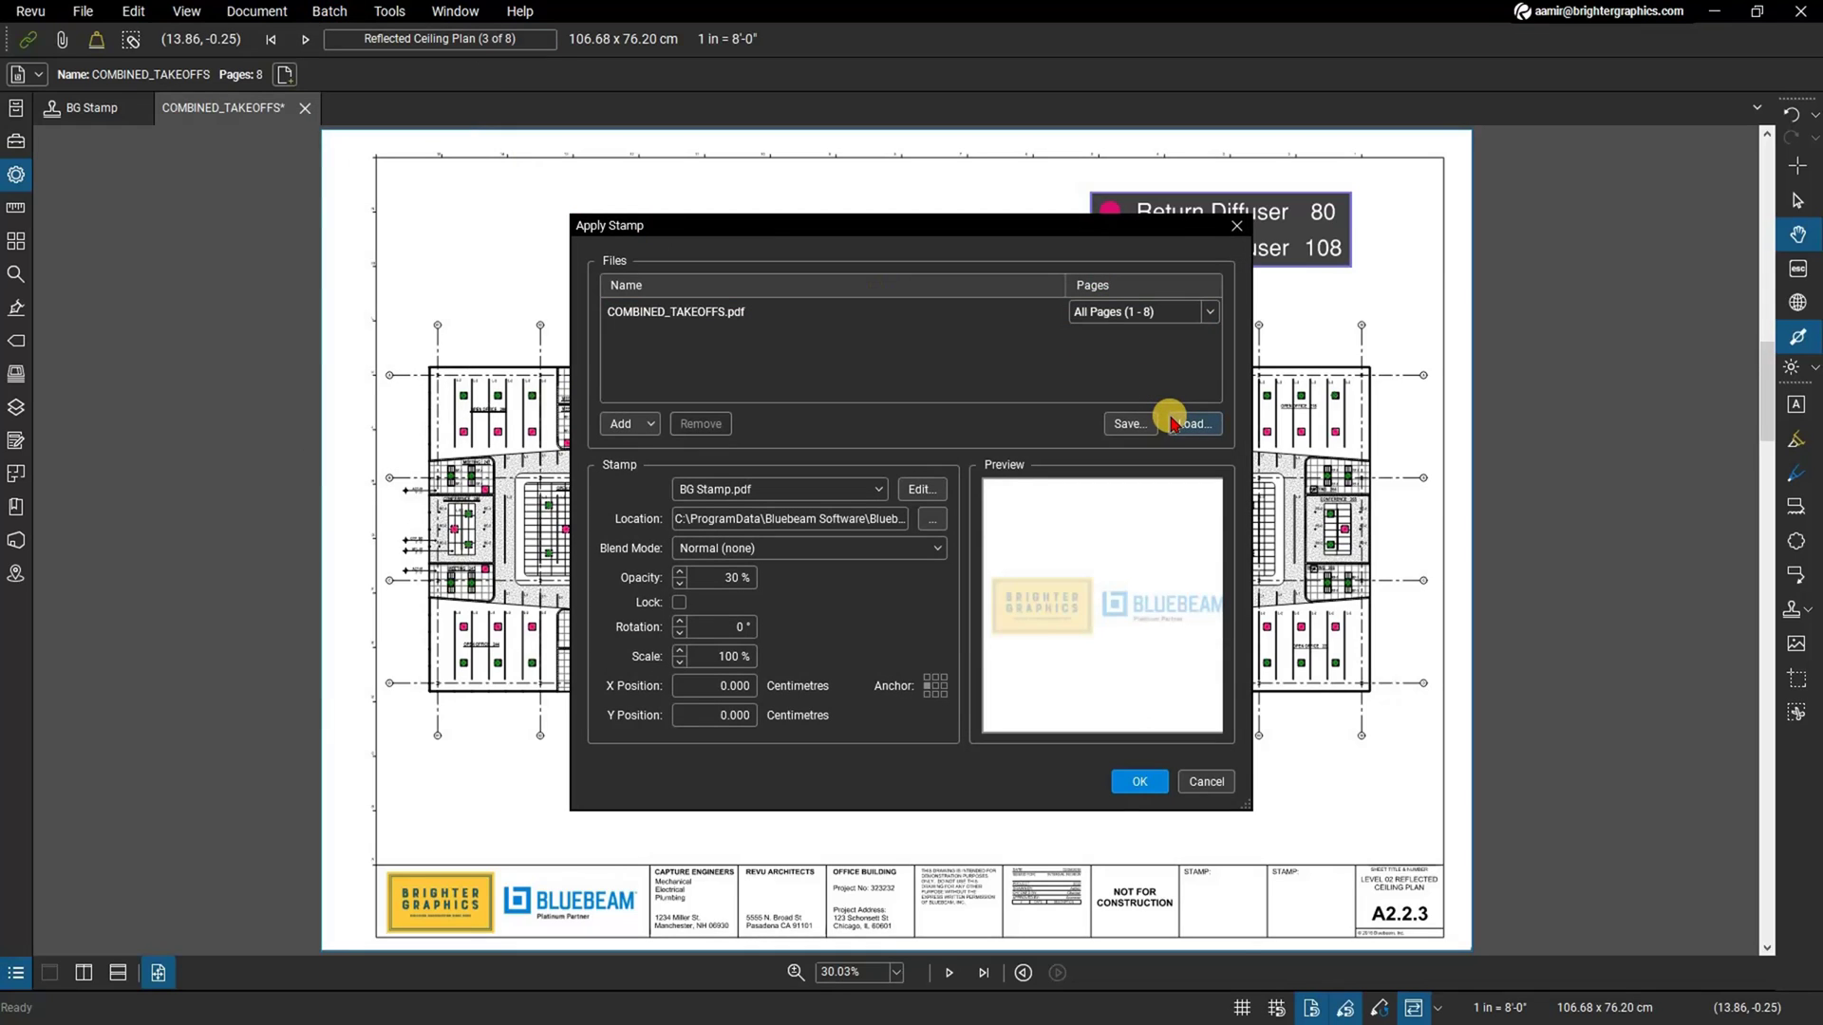
{"action": "left_click", "coordinate": [623, 427]}
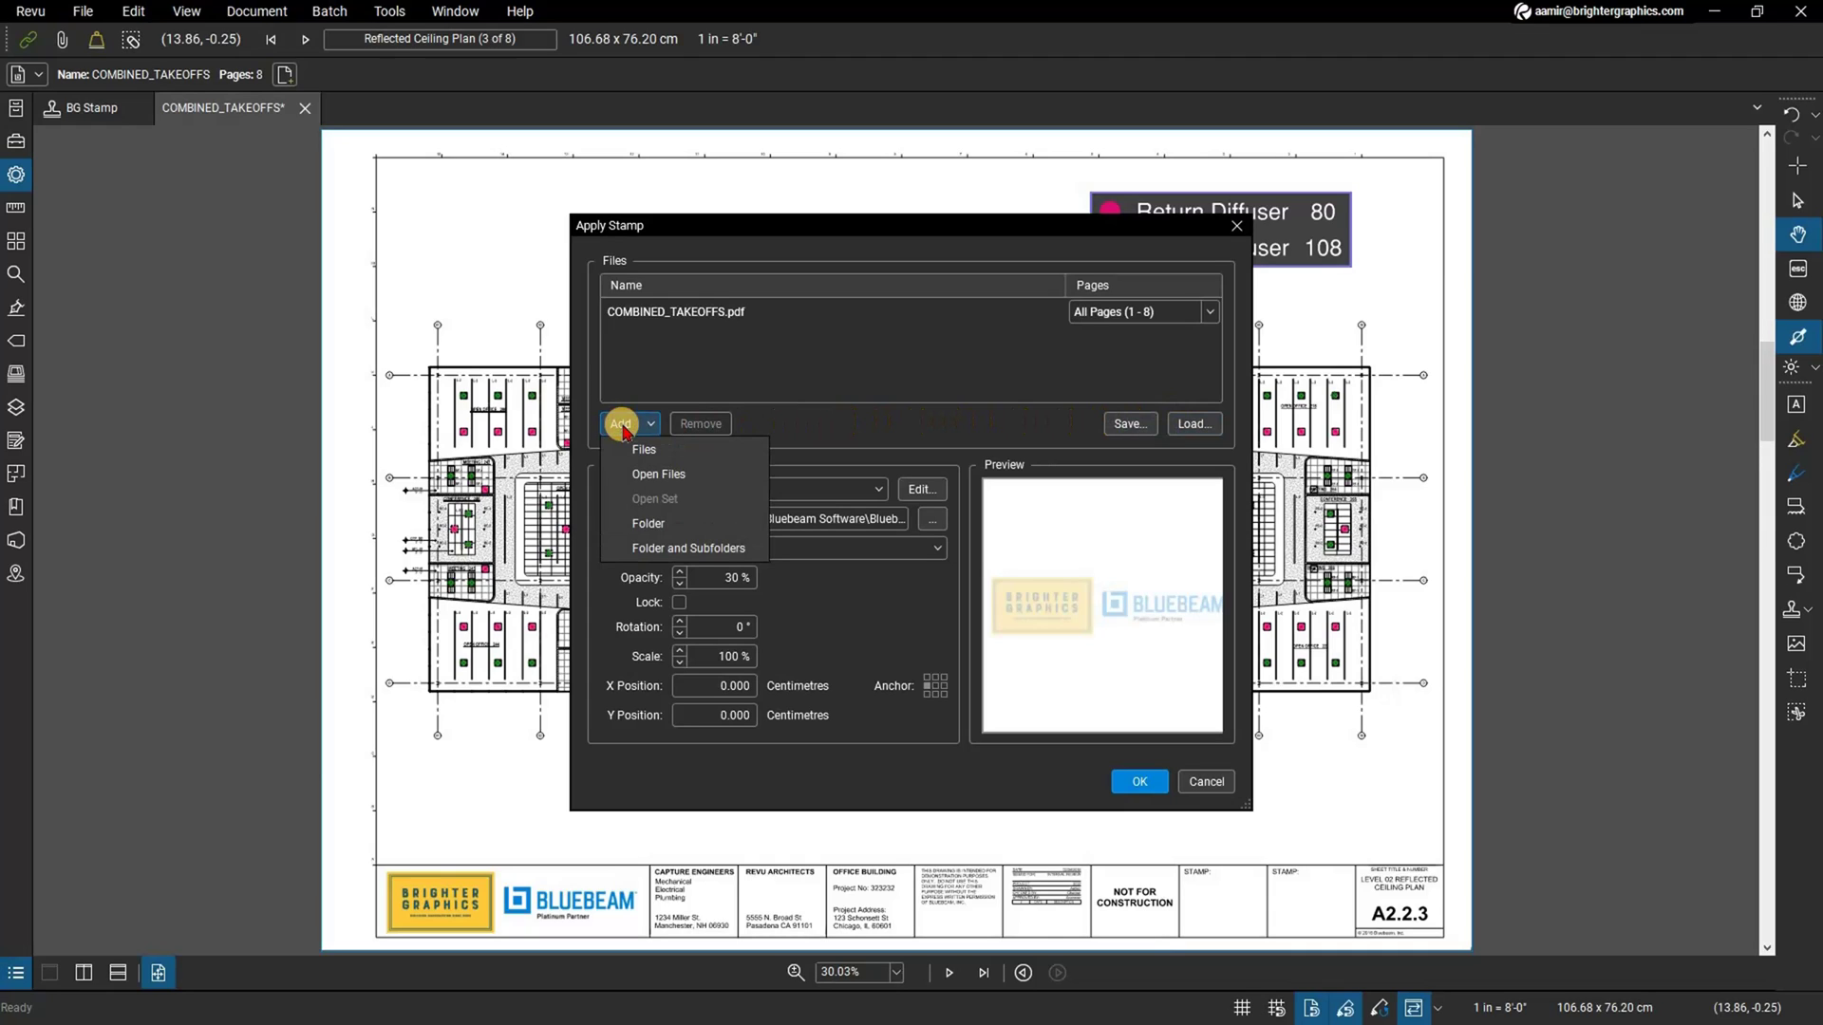
{"action": "left_click", "coordinate": [766, 429]}
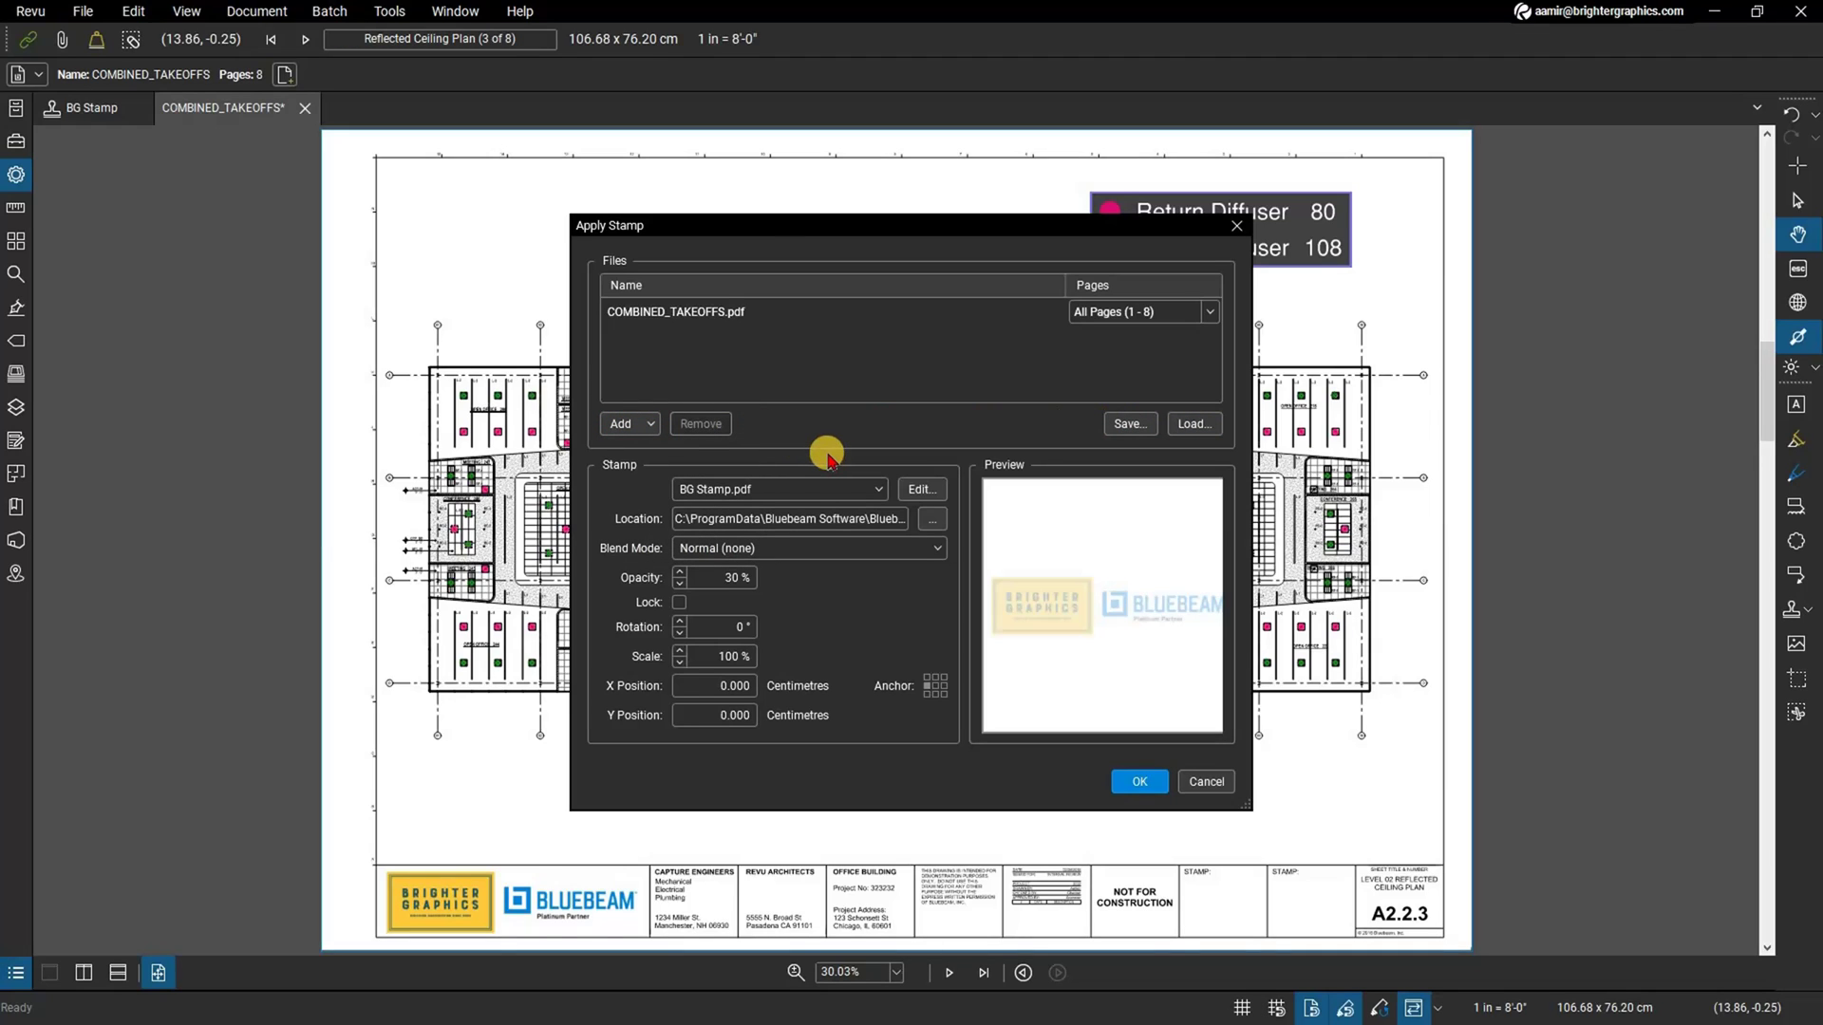
Limit the stamp to current page 3, keeping BG Stamp.pdf at 30% opacity.
{"action": "left_click", "coordinate": [1200, 332]}
{"action": "left_click", "coordinate": [1208, 320]}
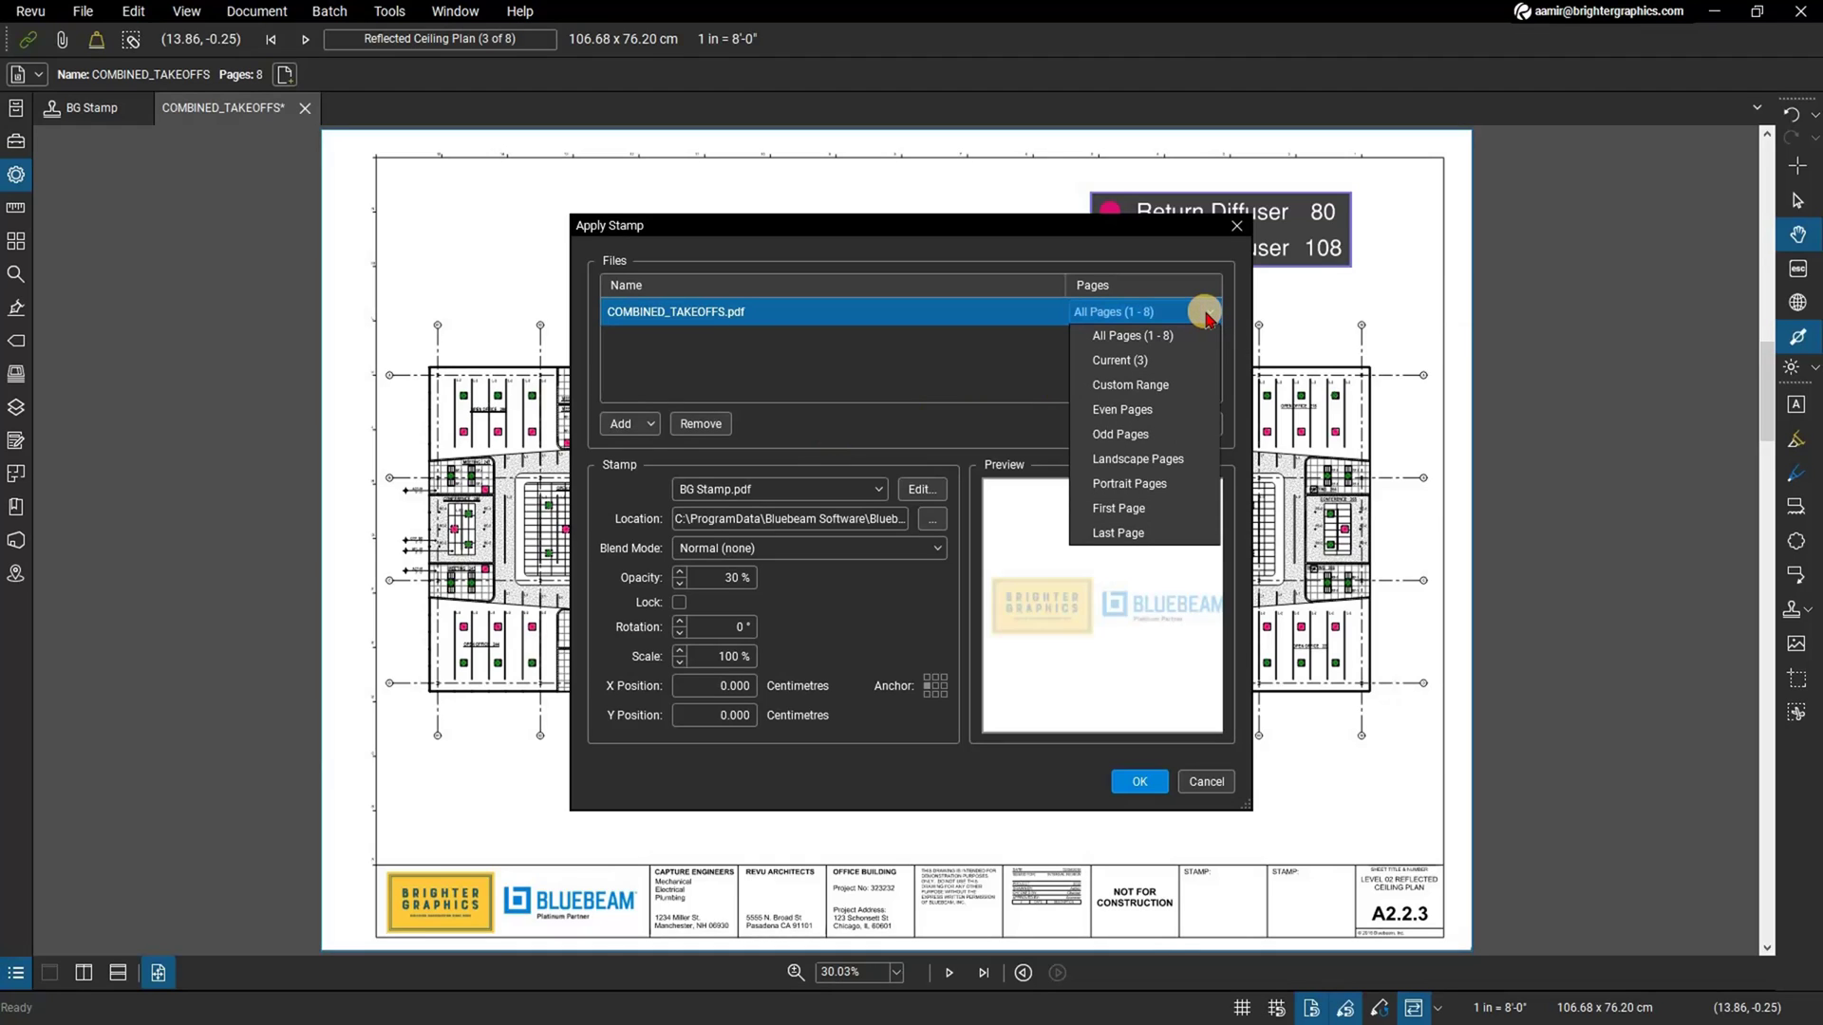
{"action": "left_click", "coordinate": [1200, 360]}
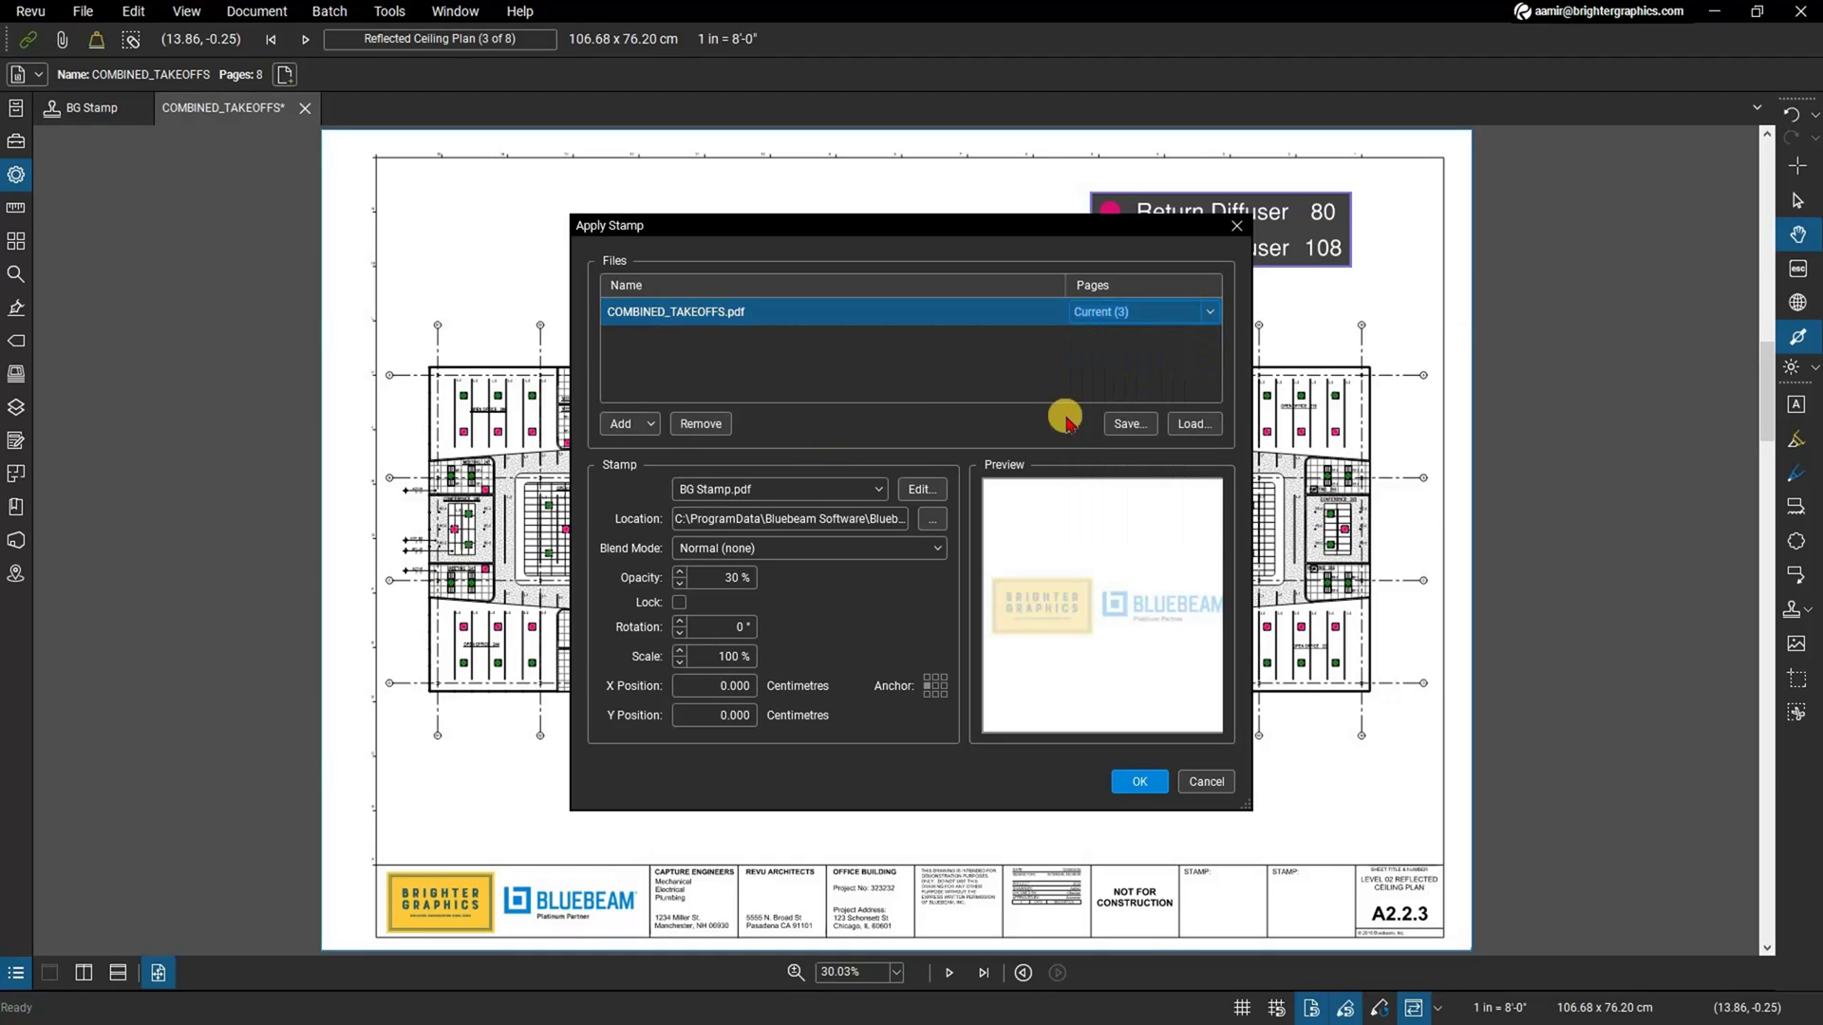
{"action": "left_click", "coordinate": [877, 490]}
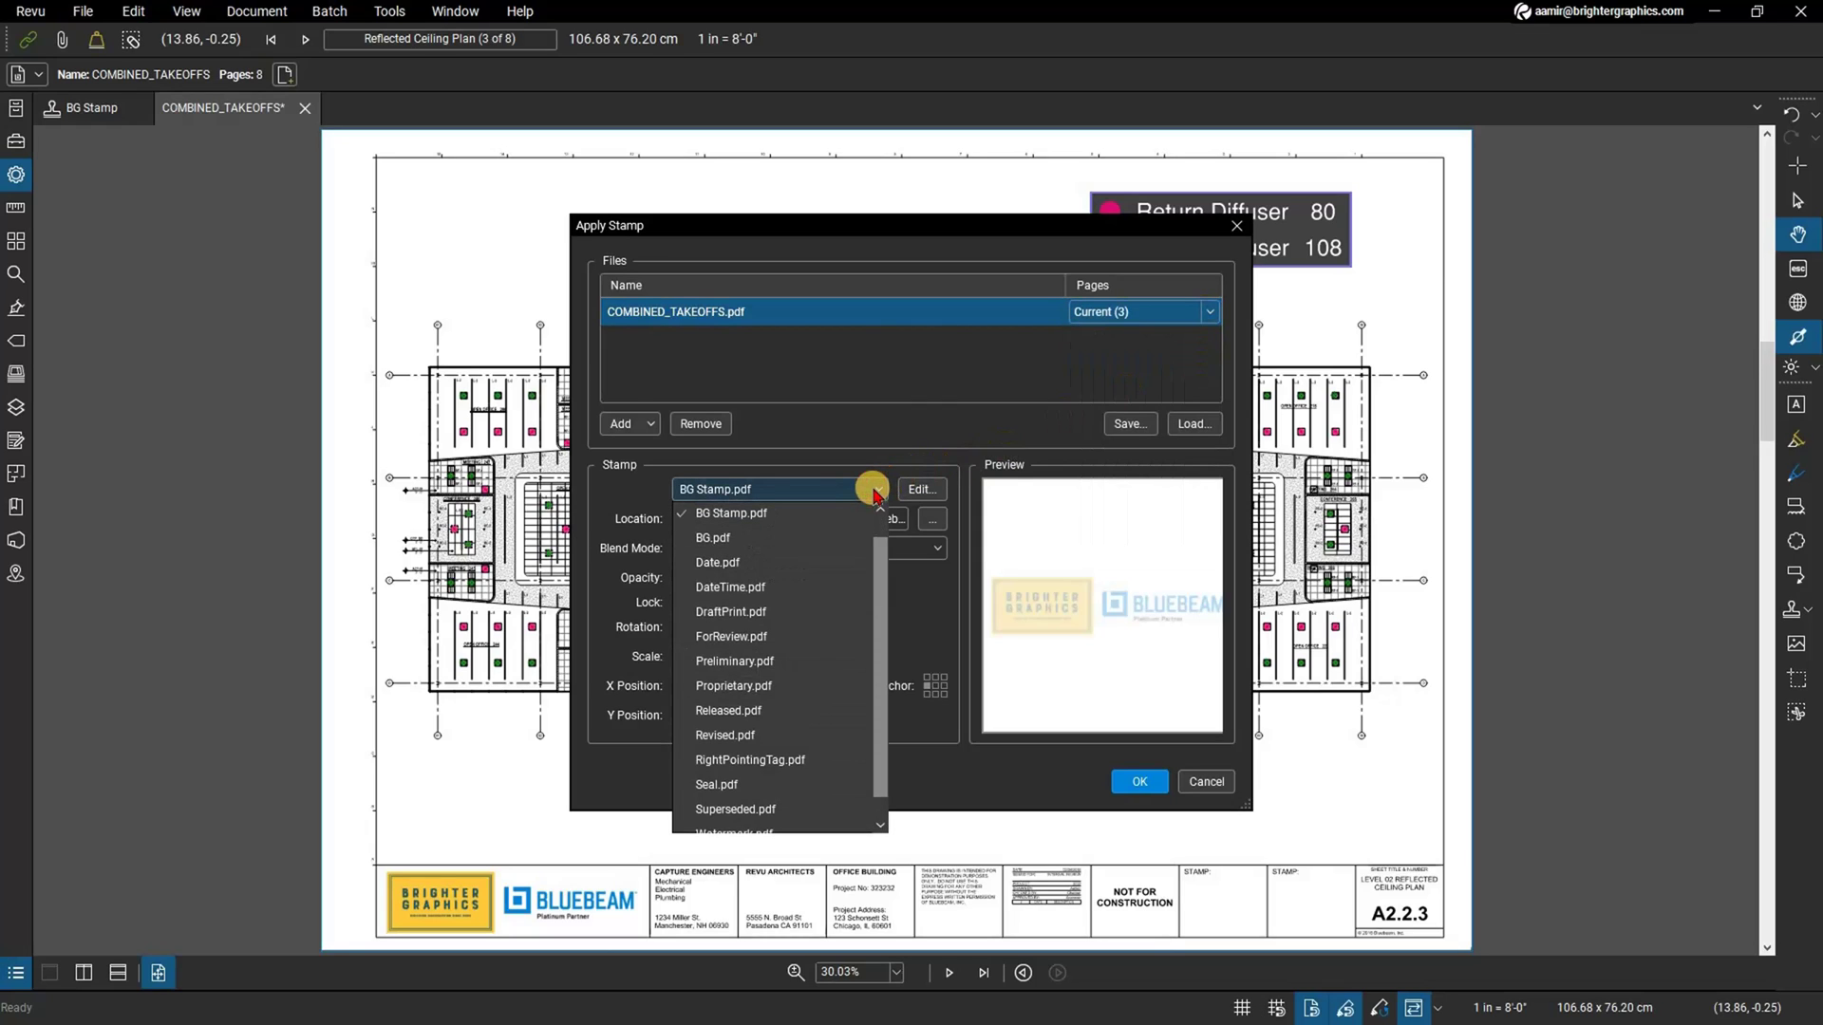
{"action": "left_click", "coordinate": [875, 492]}
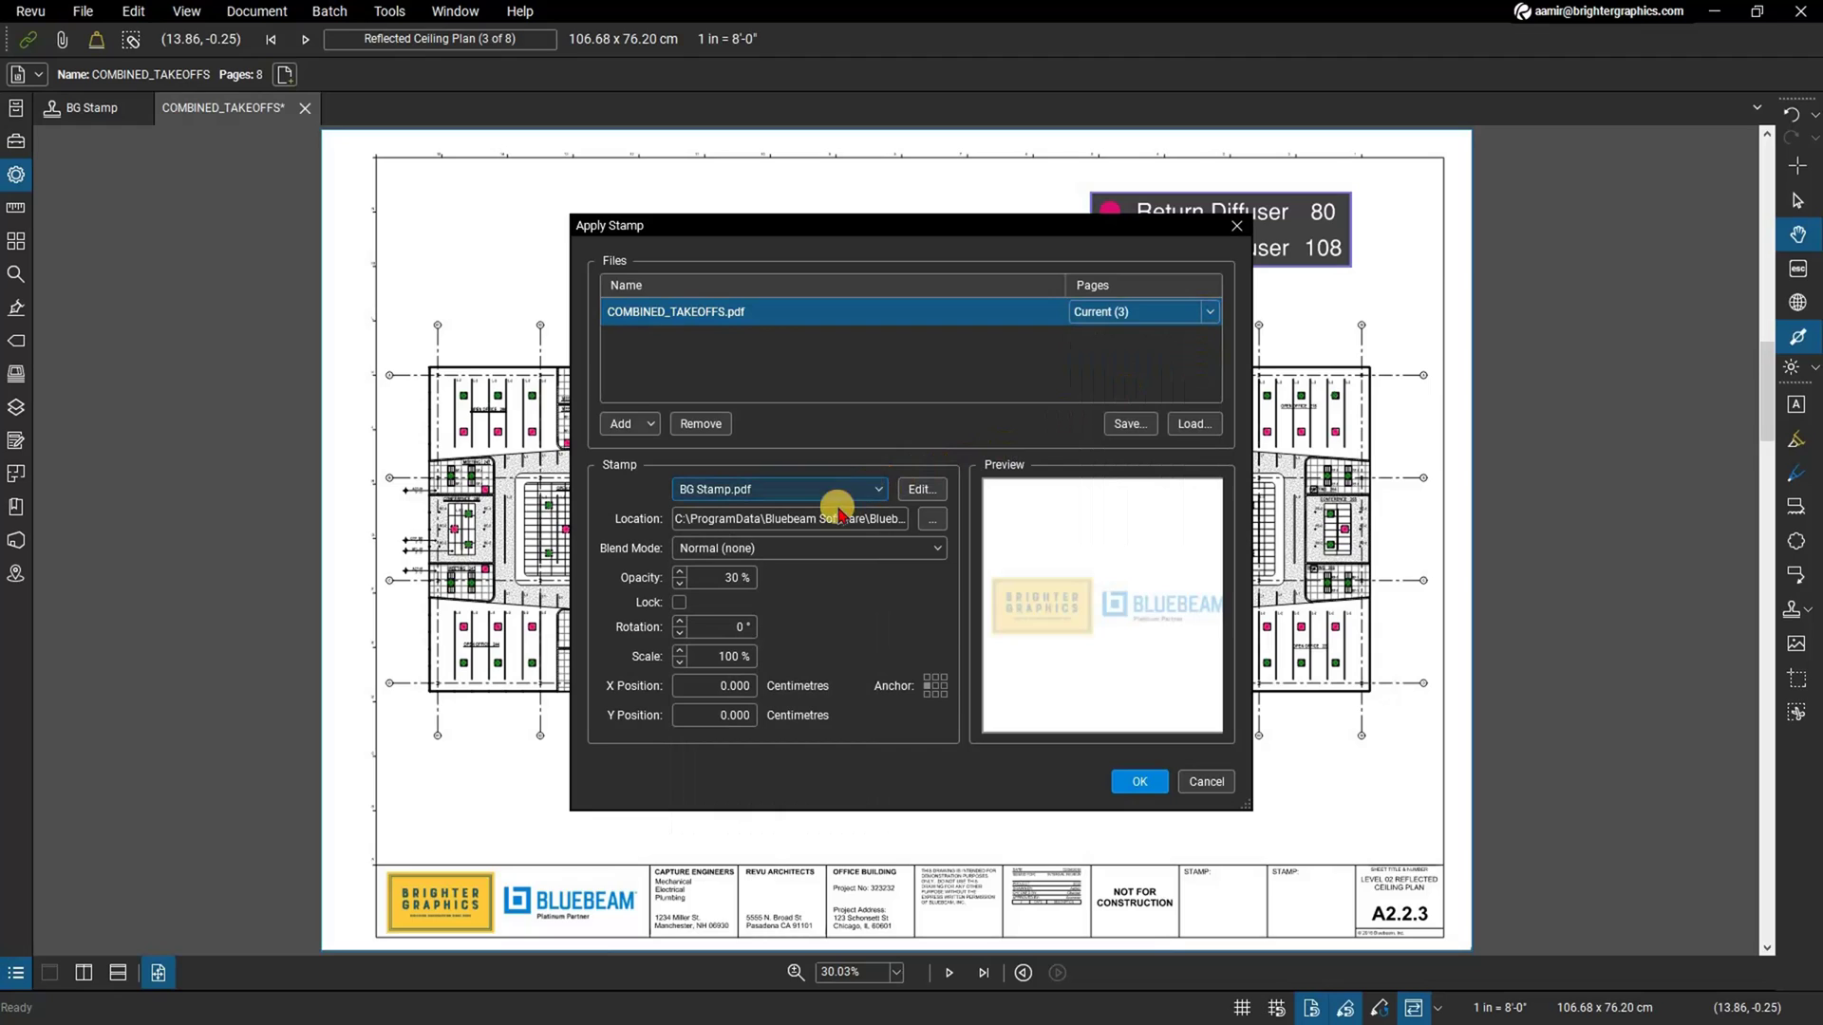
{"action": "left_click", "coordinate": [732, 581]}
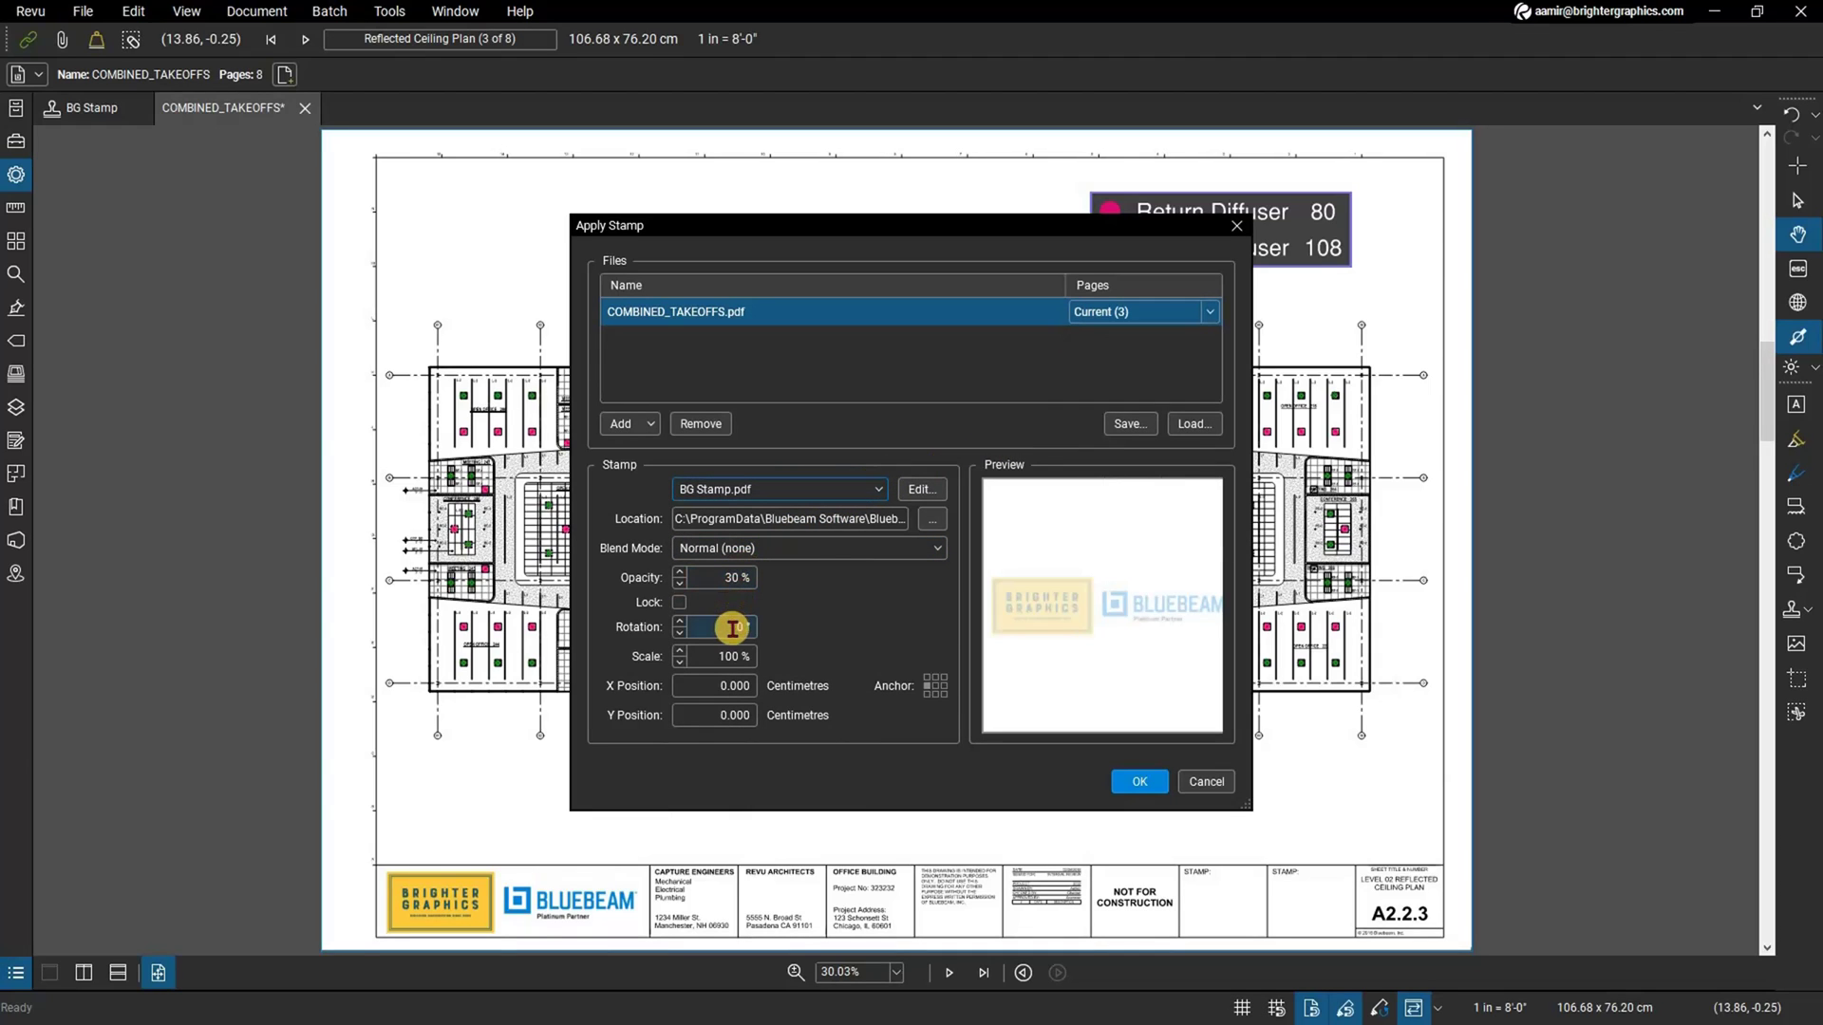
{"action": "left_click", "coordinate": [726, 686]}
{"action": "left_click", "coordinate": [726, 720]}
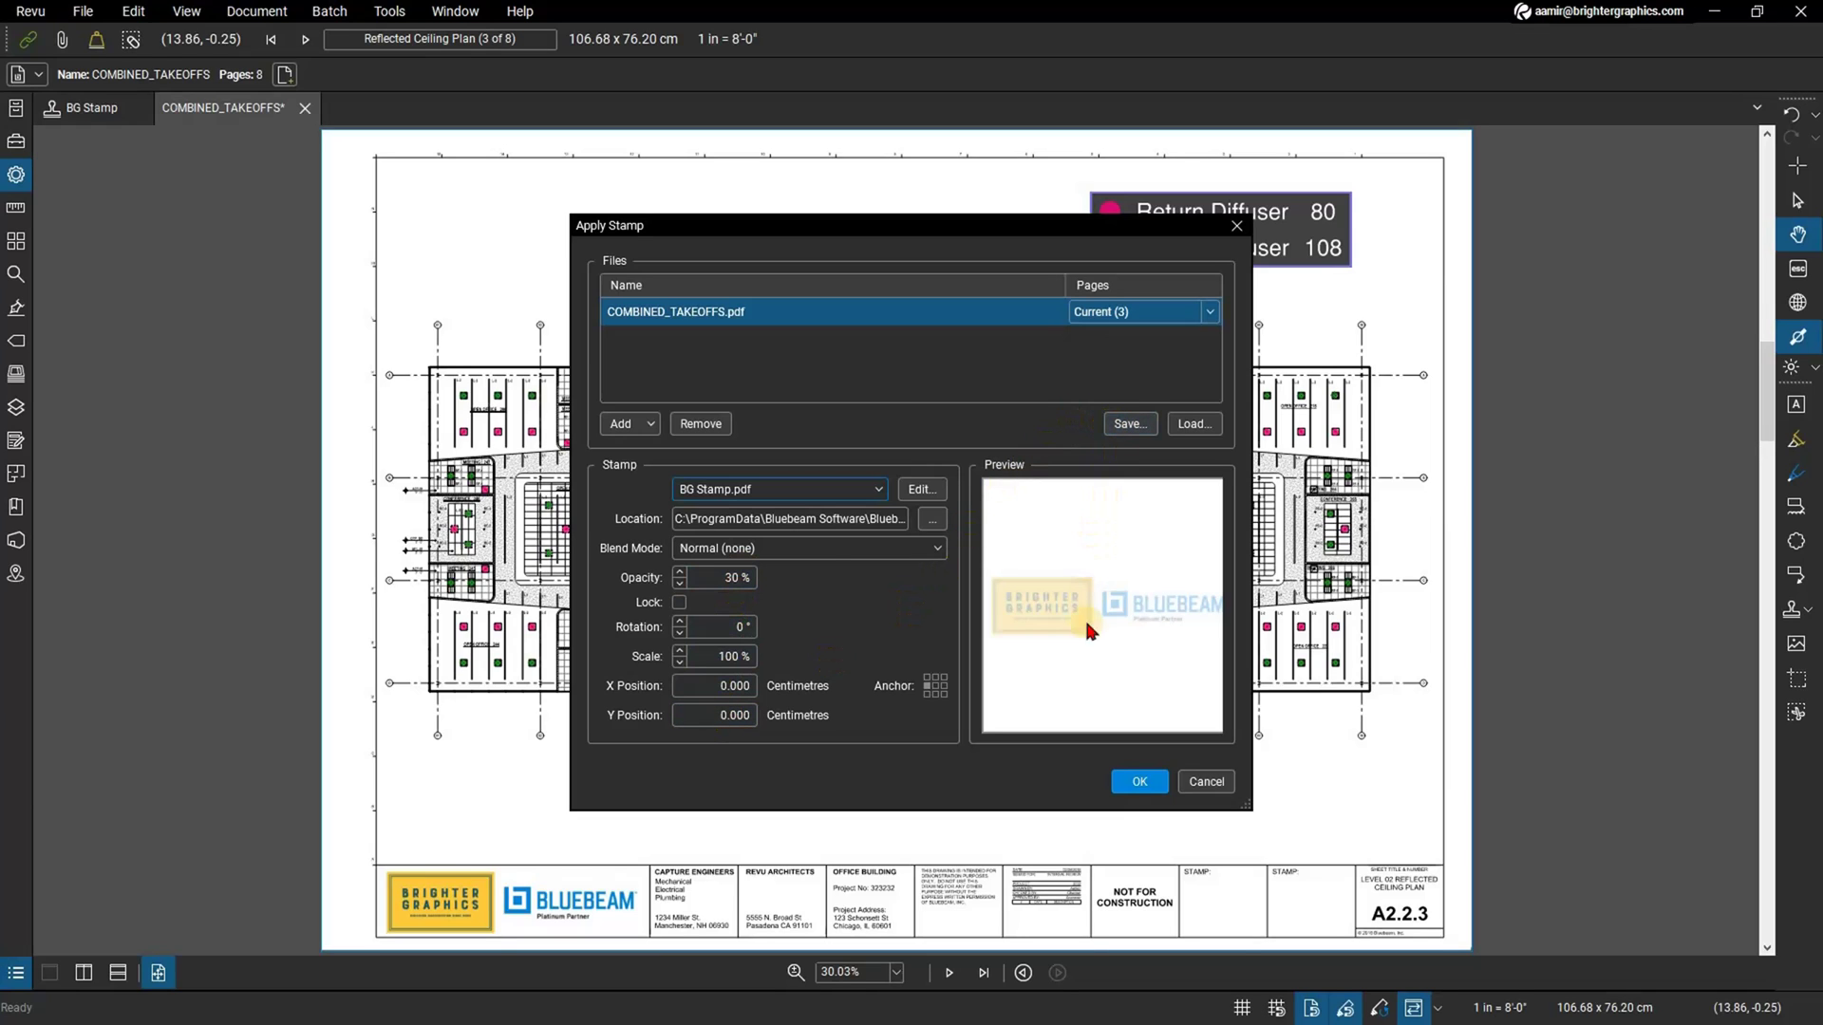
{"action": "left_click", "coordinate": [1113, 781]}
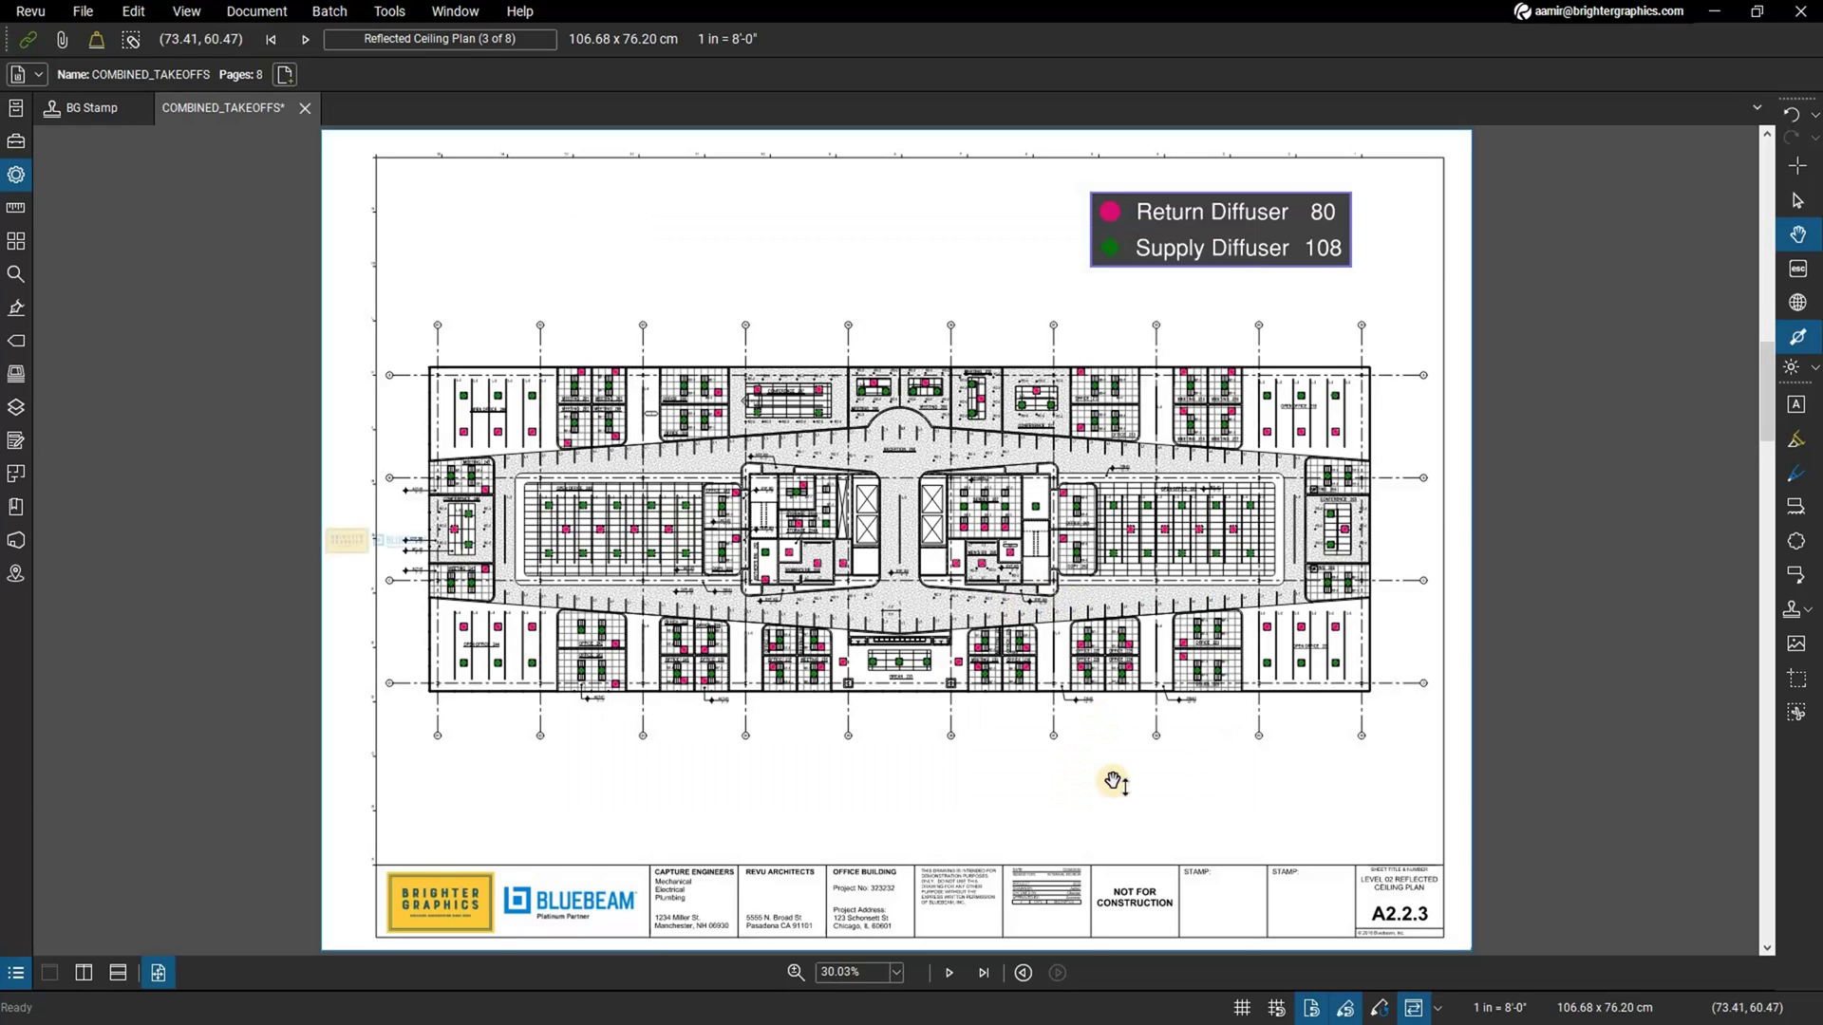
{"action": "scroll", "coordinate": [301, 515], "scroll_direction": "up", "scroll_amount": 1}
{"action": "scroll", "coordinate": [301, 515], "scroll_direction": "up", "scroll_amount": 5}
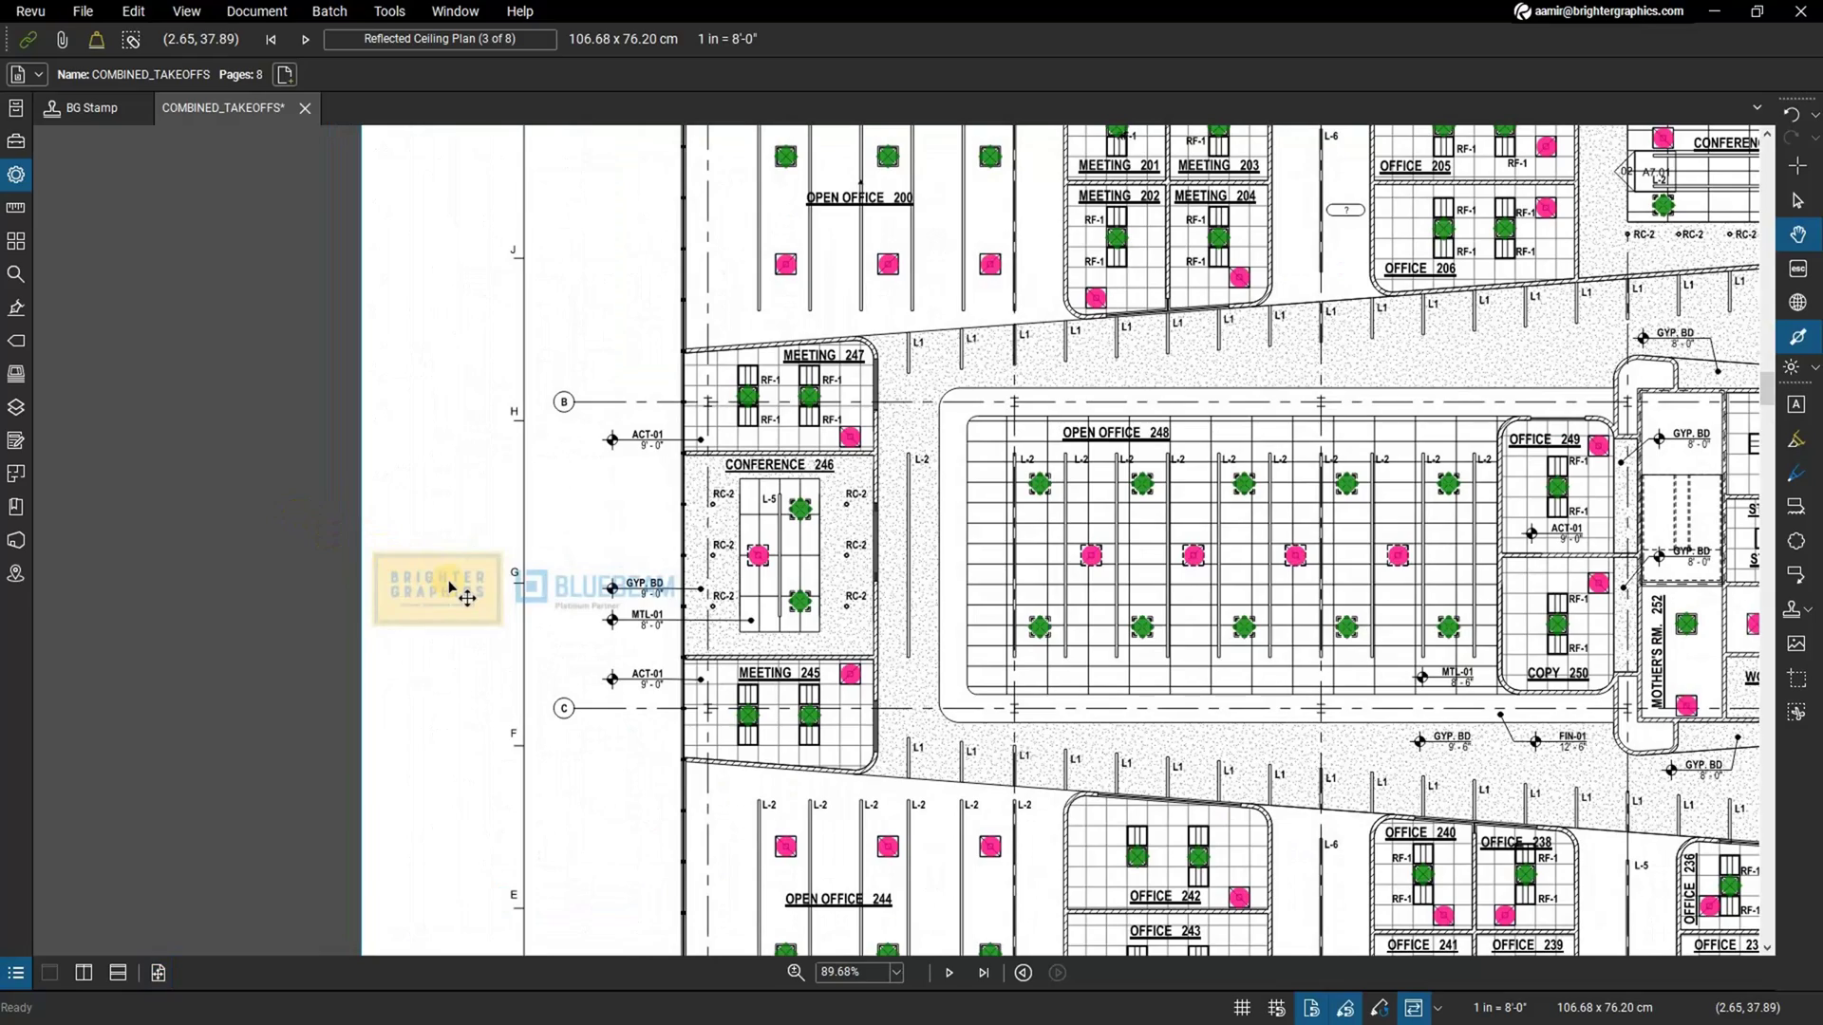
{"action": "scroll", "coordinate": [451, 587], "scroll_direction": "down", "scroll_amount": 1}
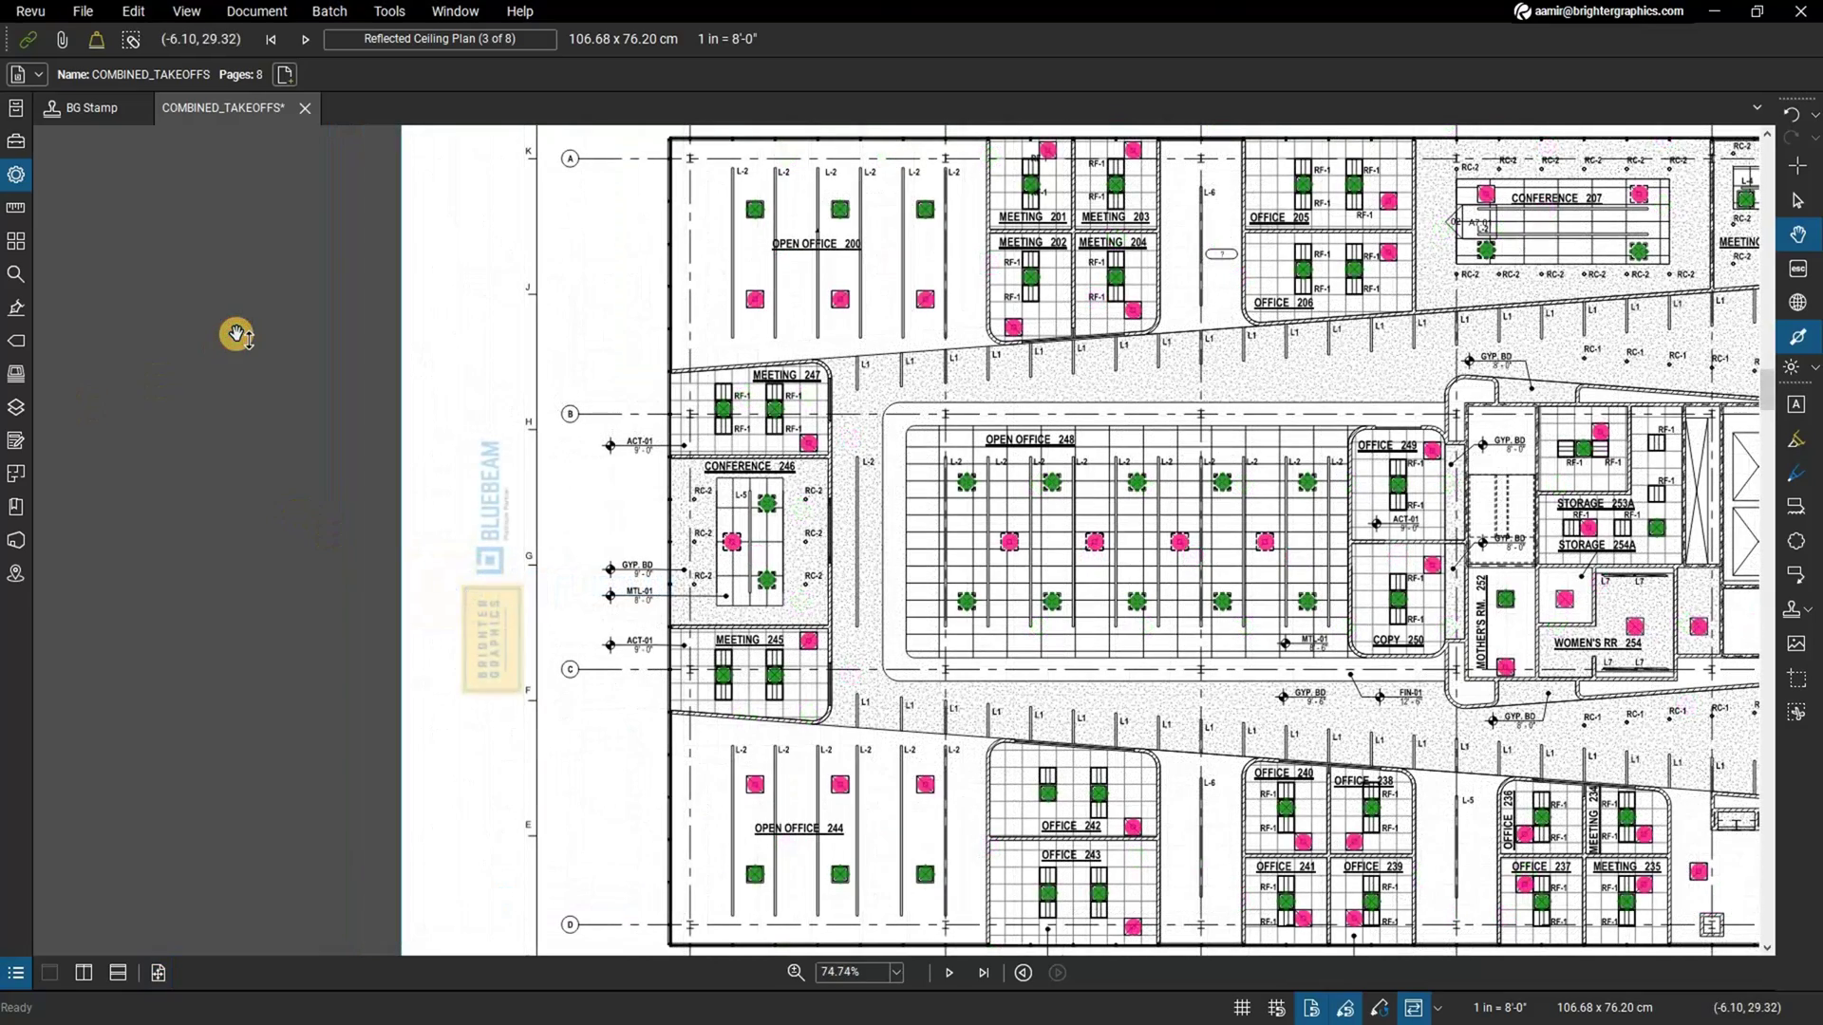
{"action": "left_click", "coordinate": [329, 10]}
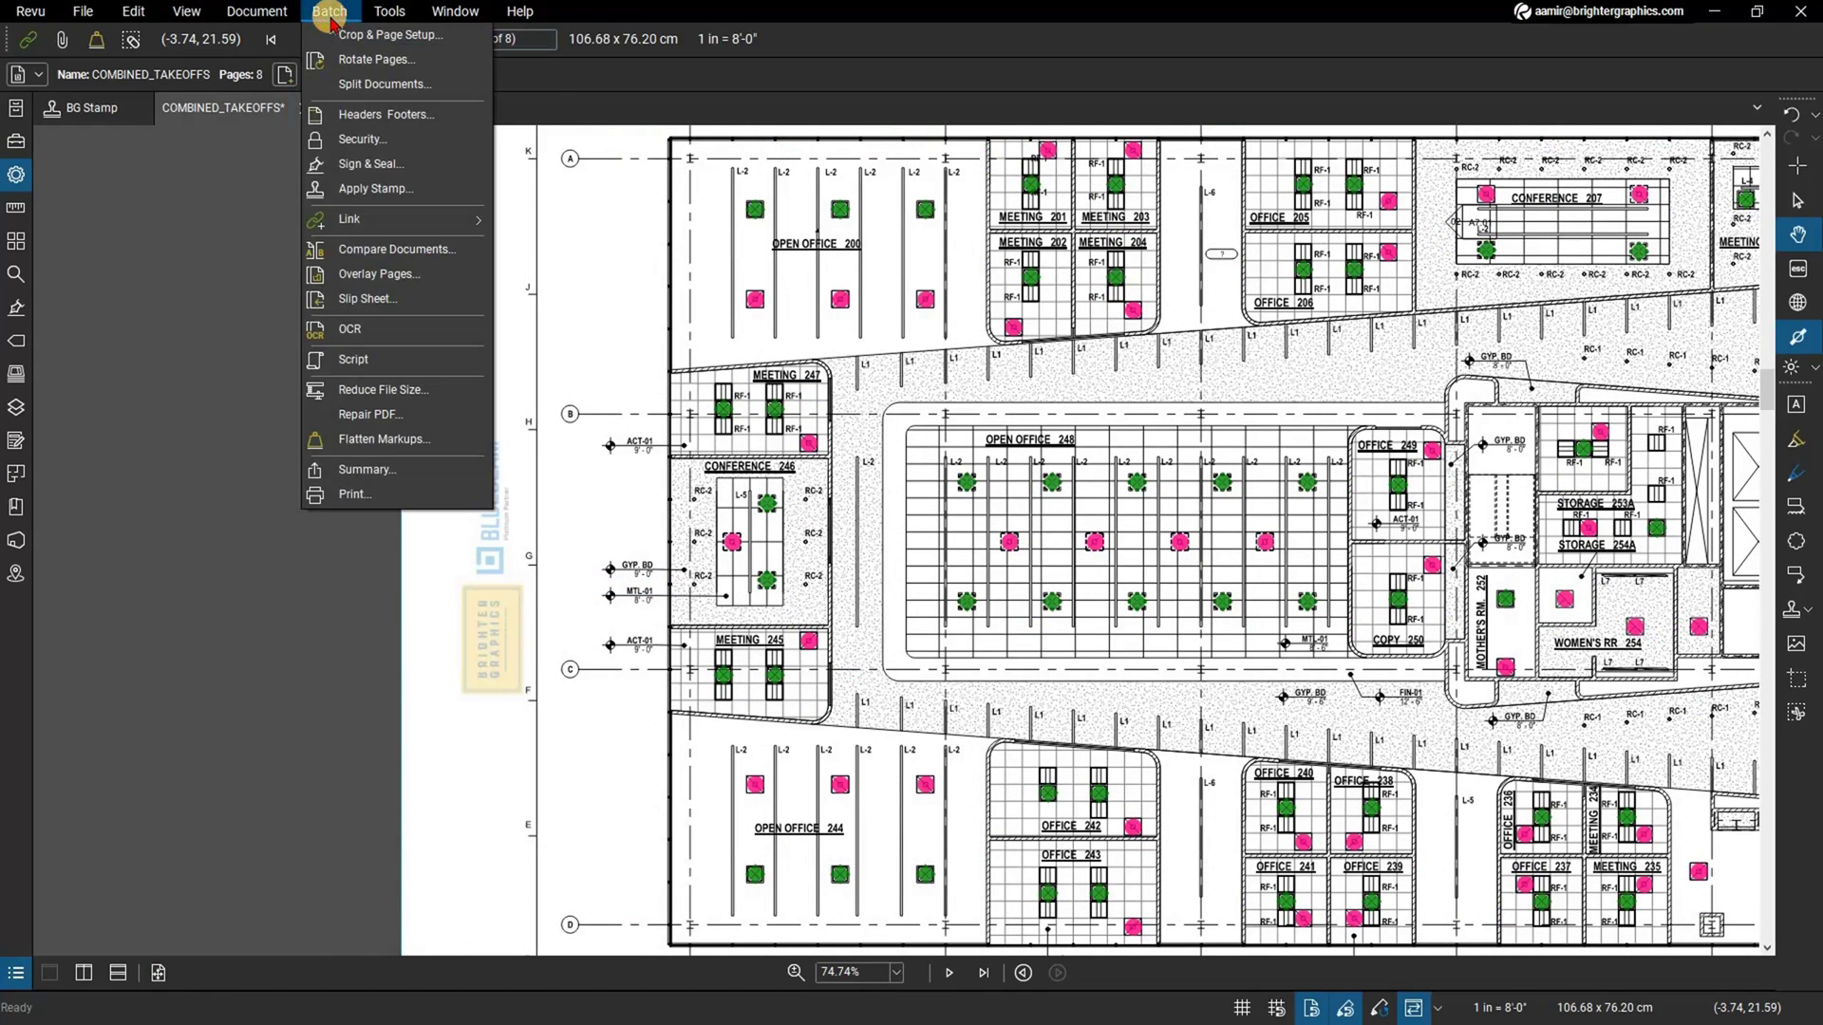
{"action": "left_click", "coordinate": [367, 438]}
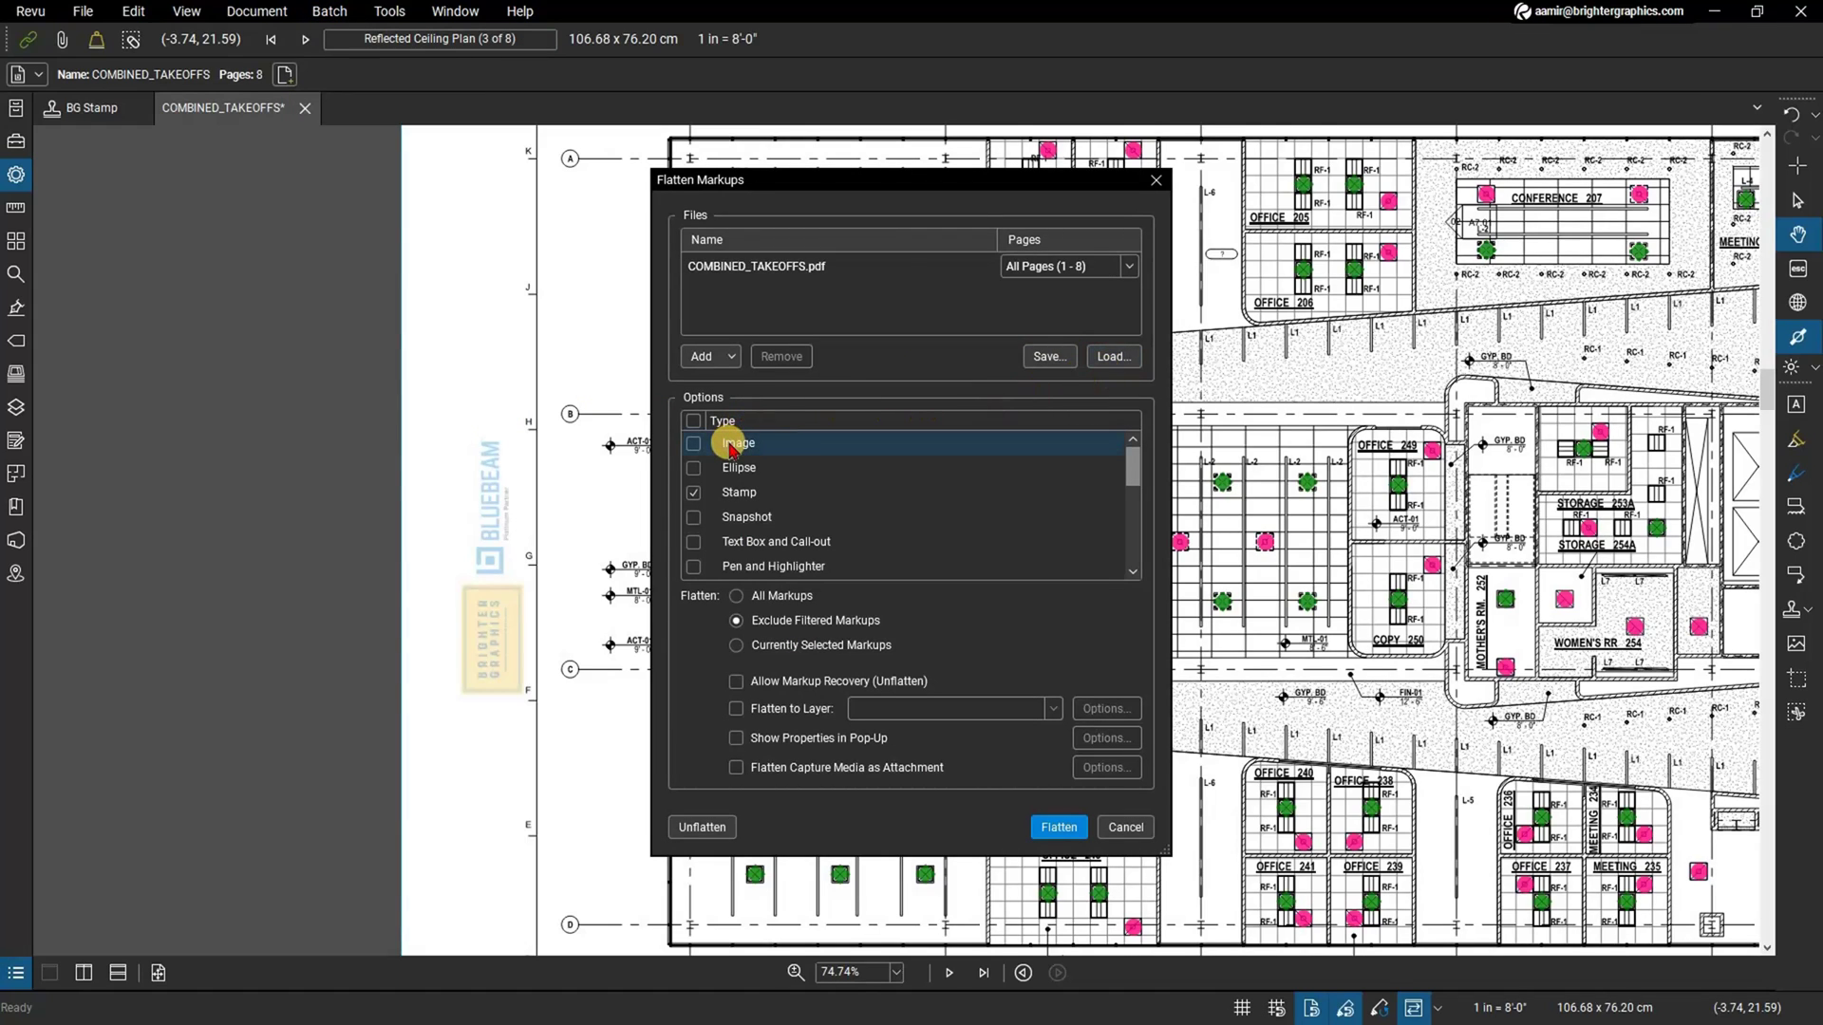
{"action": "scroll", "coordinate": [726, 456], "scroll_direction": "down", "scroll_amount": 5}
{"action": "scroll", "coordinate": [724, 546], "scroll_direction": "up", "scroll_amount": 5}
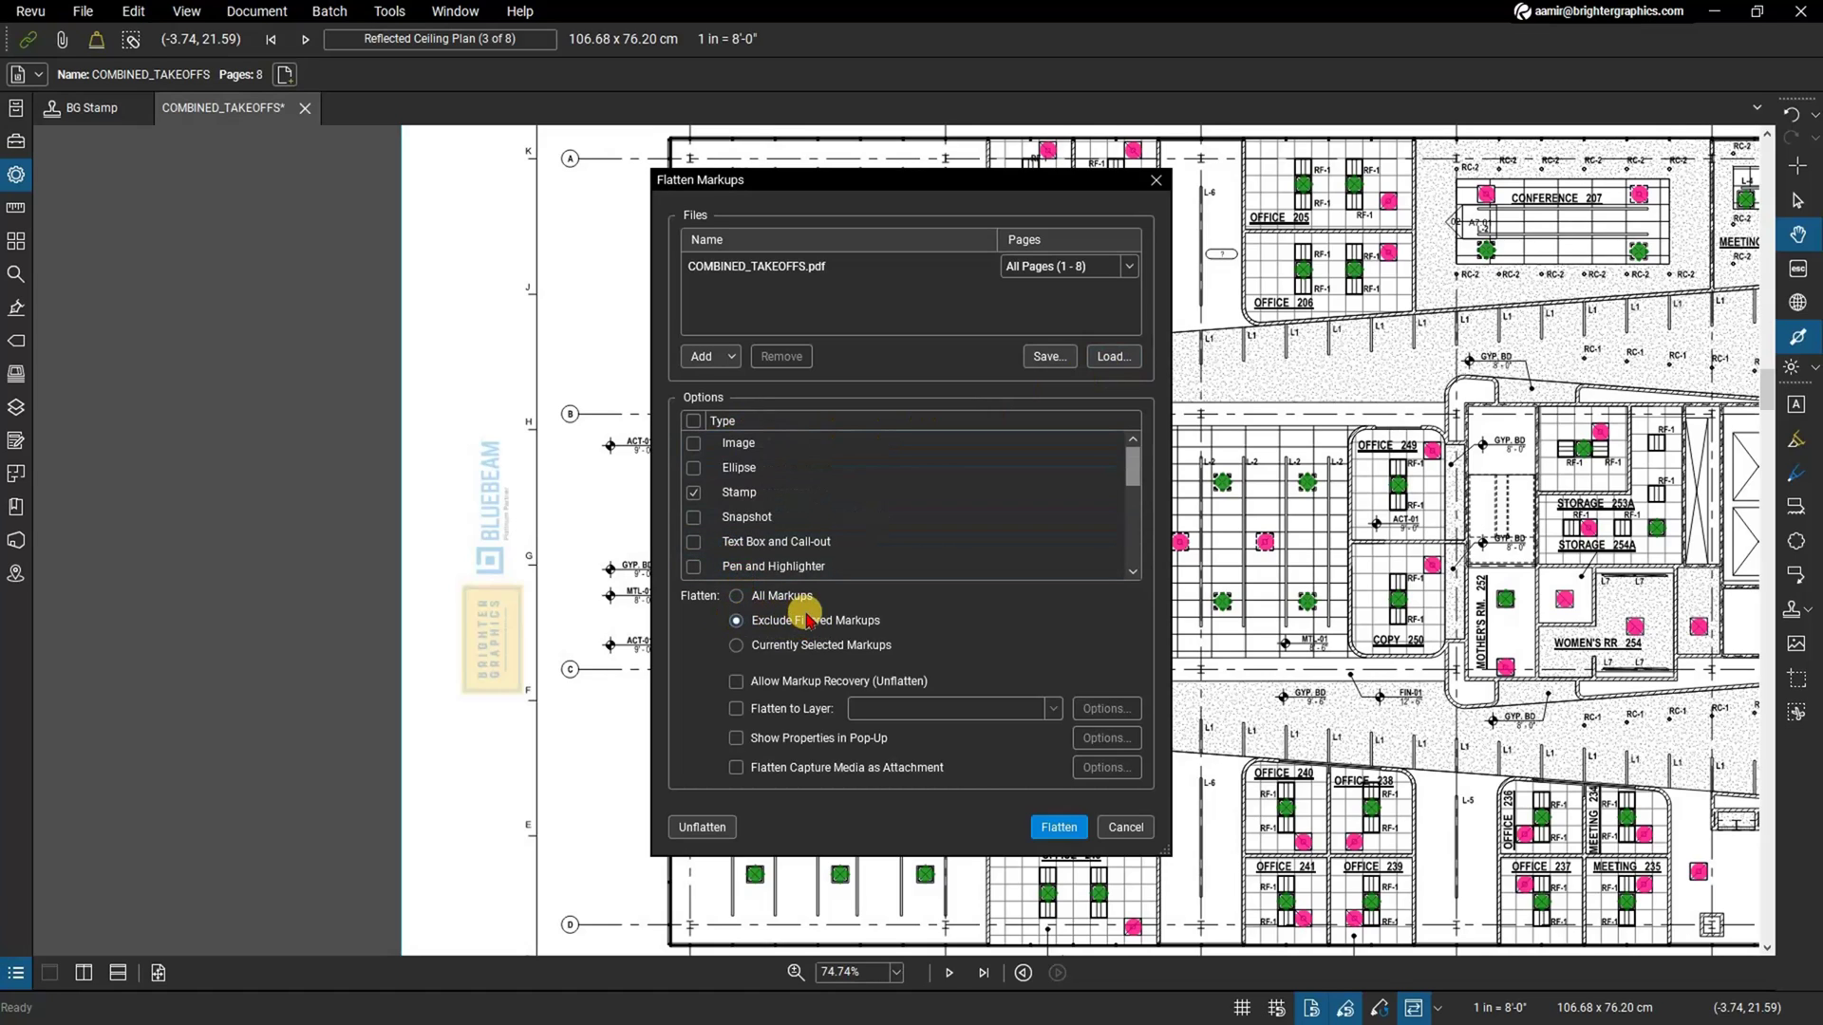
{"action": "left_click", "coordinate": [738, 685]}
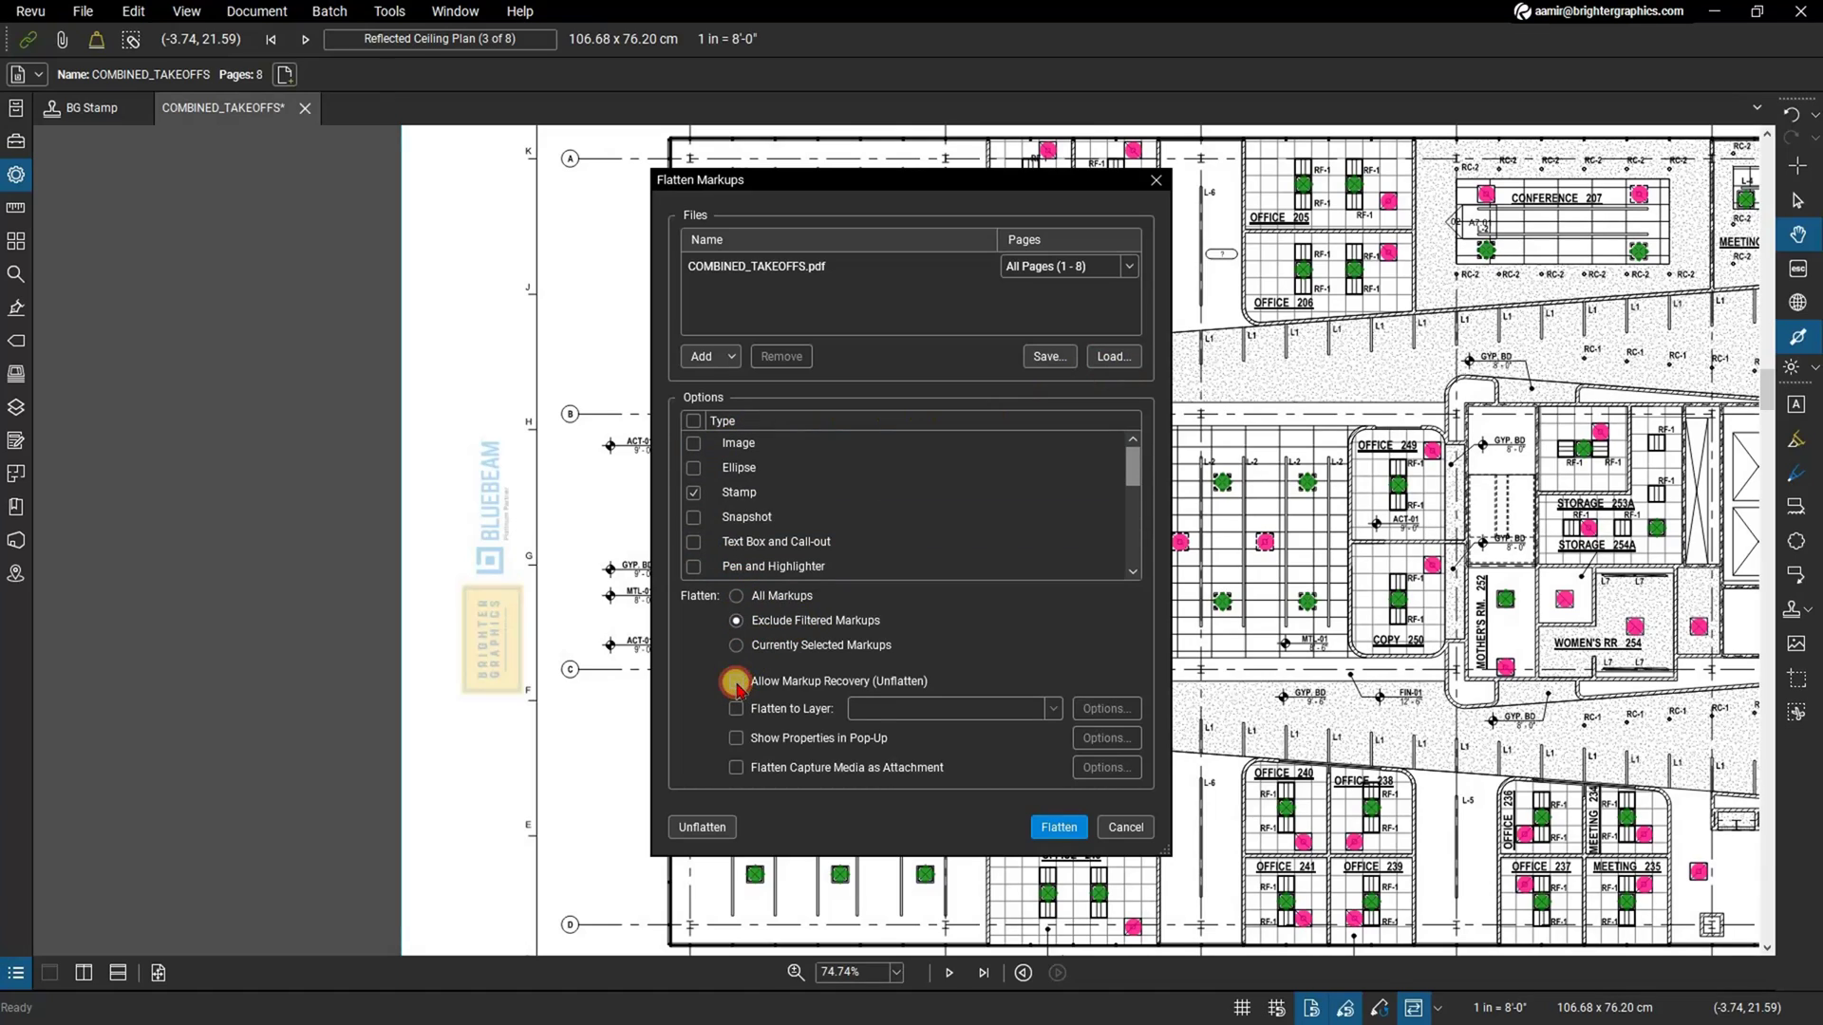
{"action": "left_click", "coordinate": [1116, 829]}
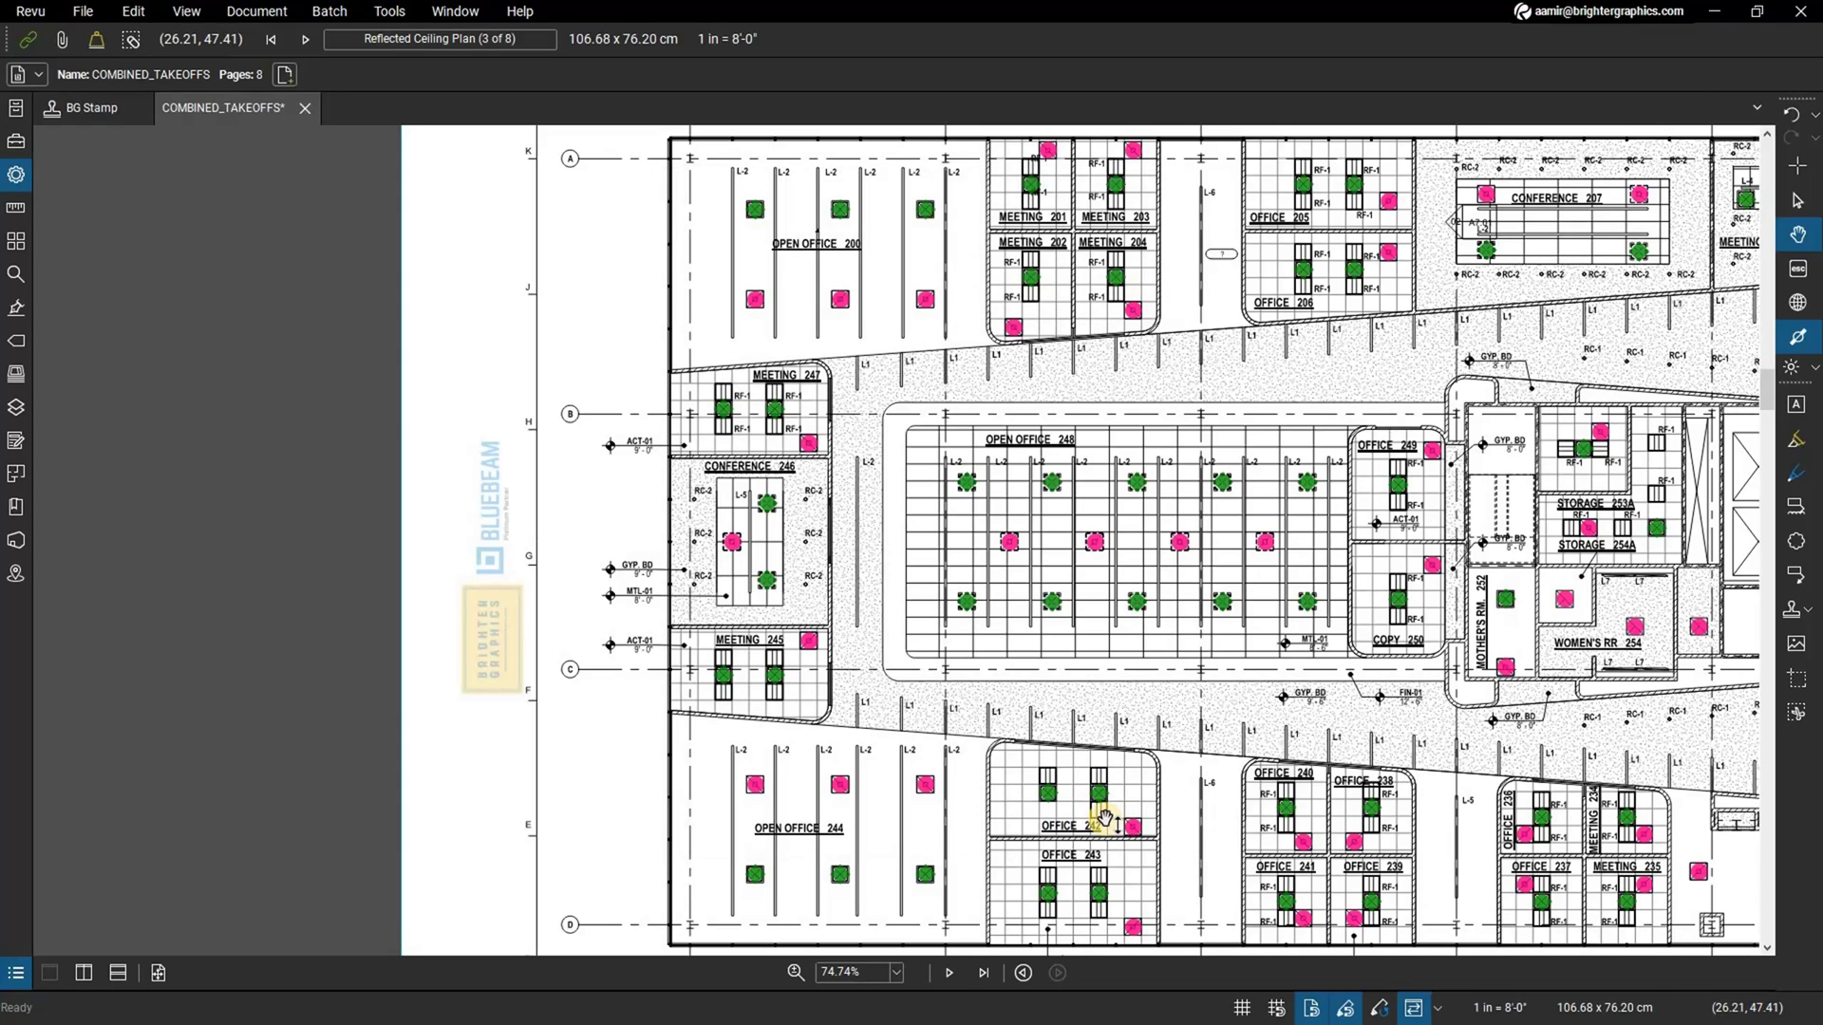
Fit the whole reflected ceiling plan page in the window.
{"action": "left_click", "coordinate": [163, 968]}
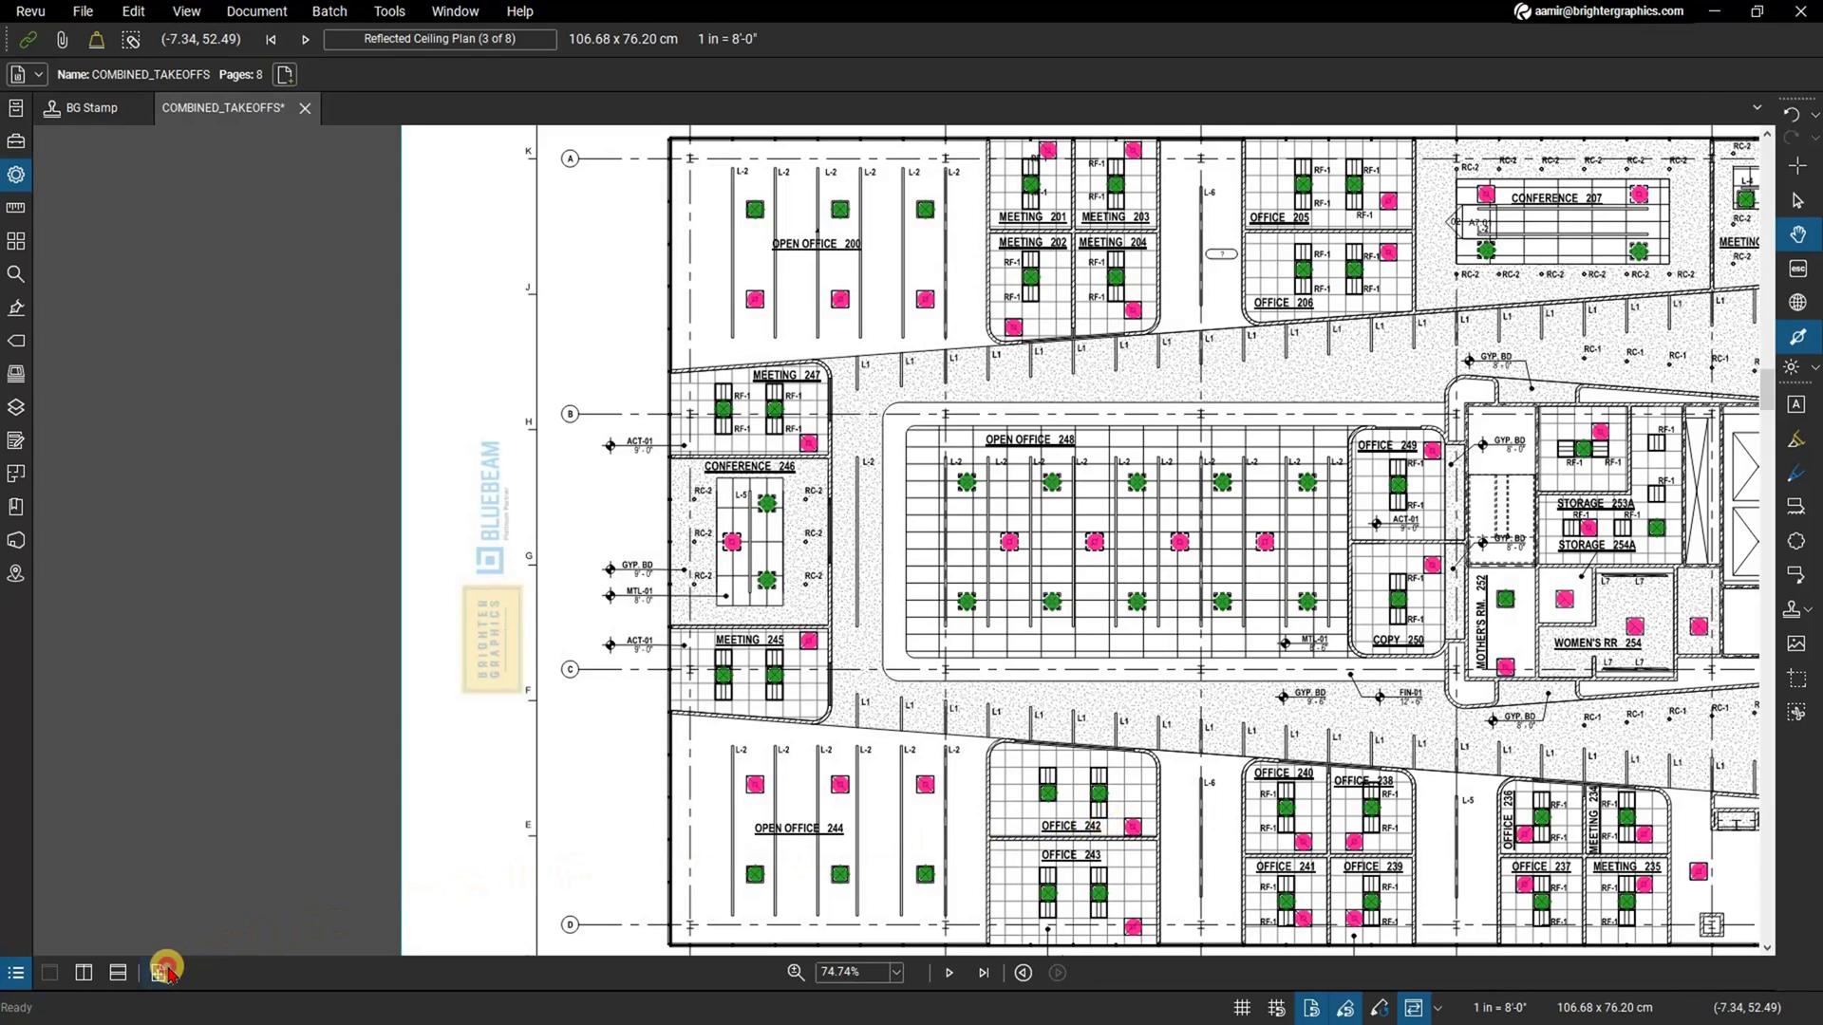